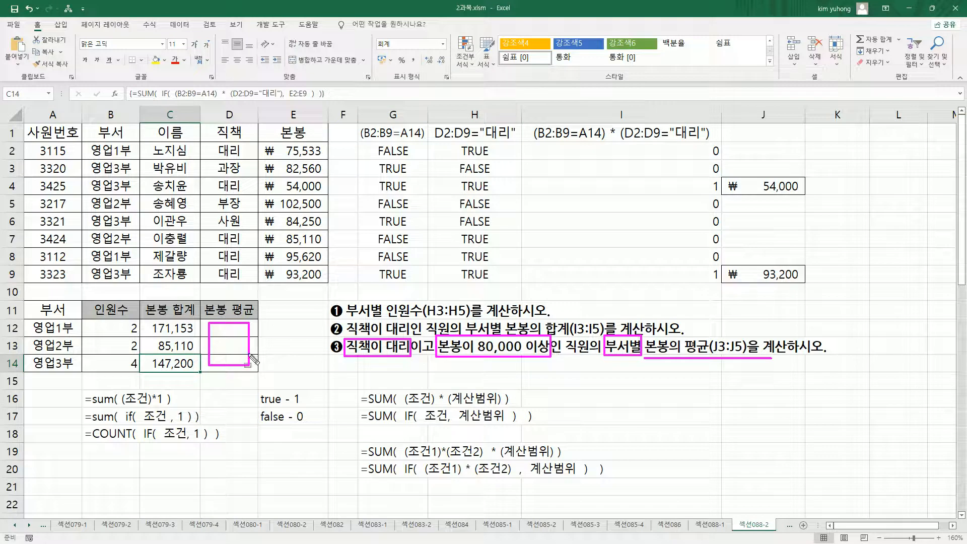
mouse_move(69, 381)
left_mouse_down()
mouse_move(455, 469)
mouse_move(623, 489)
left_mouse_up()
key("Escape")
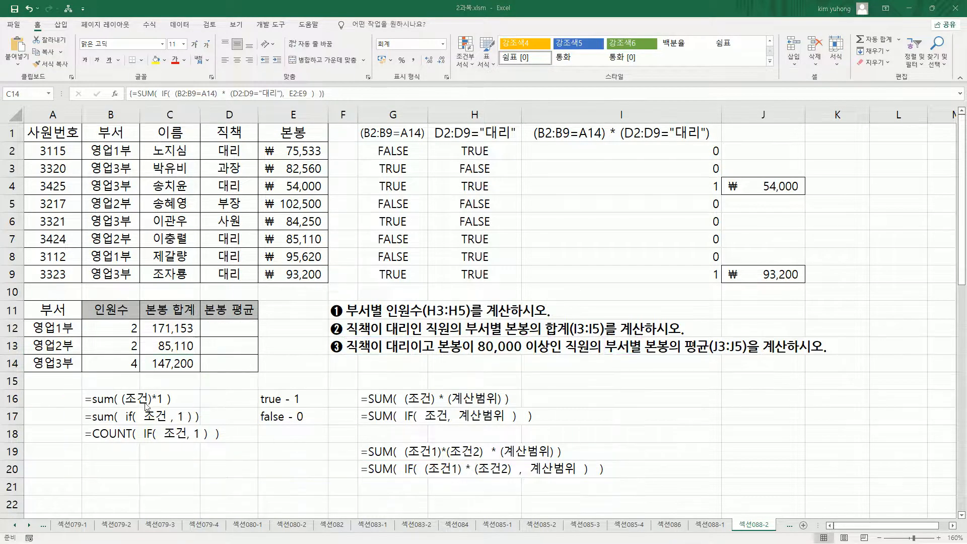
Move the formula notes in rows 16 to 20 leftwards so they start in columns A, D and E.
mouse_move(106, 400)
left_mouse_down()
mouse_move(427, 456)
mouse_move(410, 479)
left_mouse_up()
left_click_drag(321, 388, 231, 400)
Enter the text note '=AVERAGE( IF( 조건 , 계산범위 ) ) in cell I16.
left_click(455, 303)
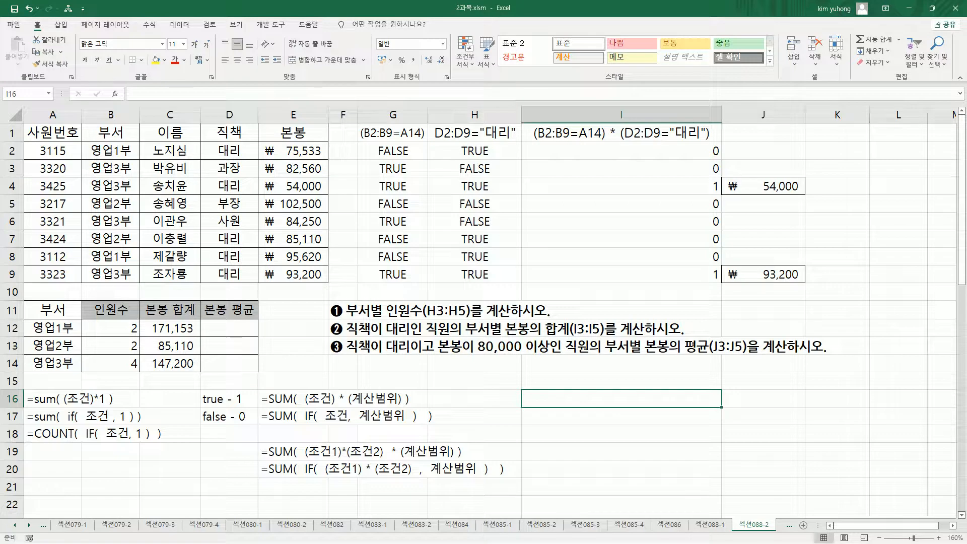
type("'=")
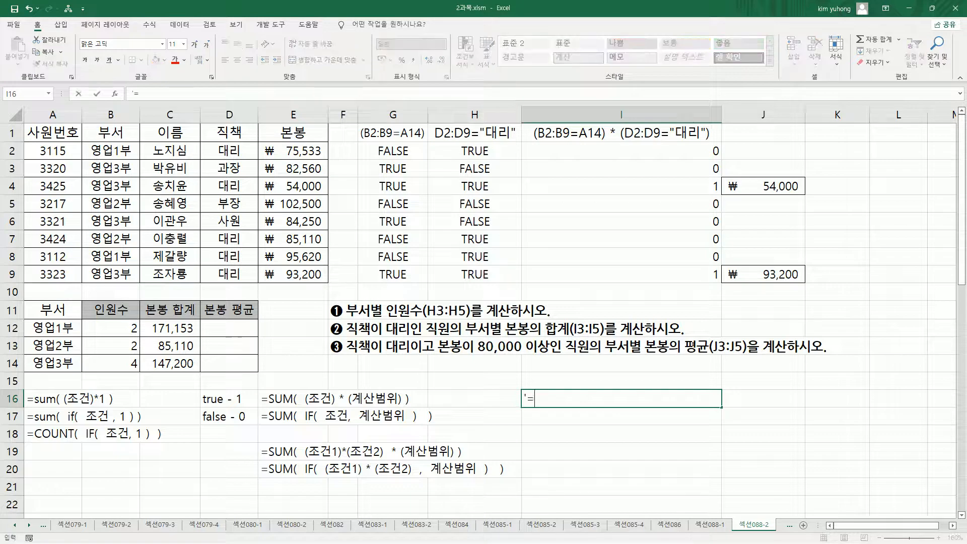
type("AVERAGE")
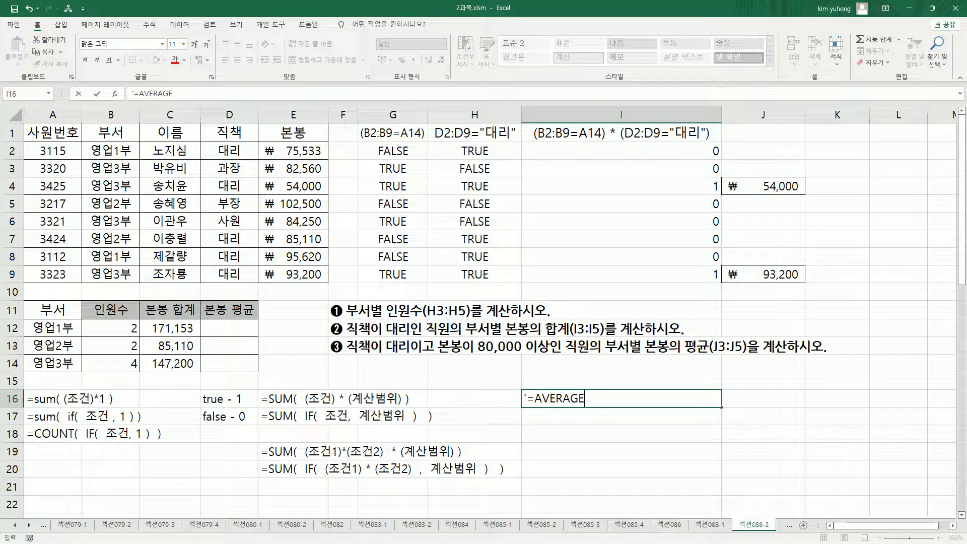
type("(  ")
type("IF")
type("(")
type("  조건")
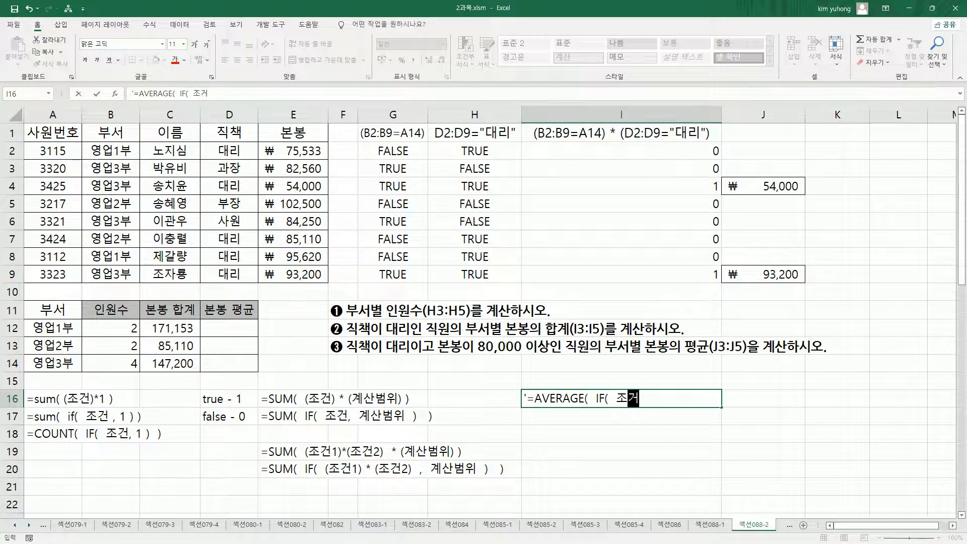
type(",")
type(" ,")
type(" 계산버")
type("범위")
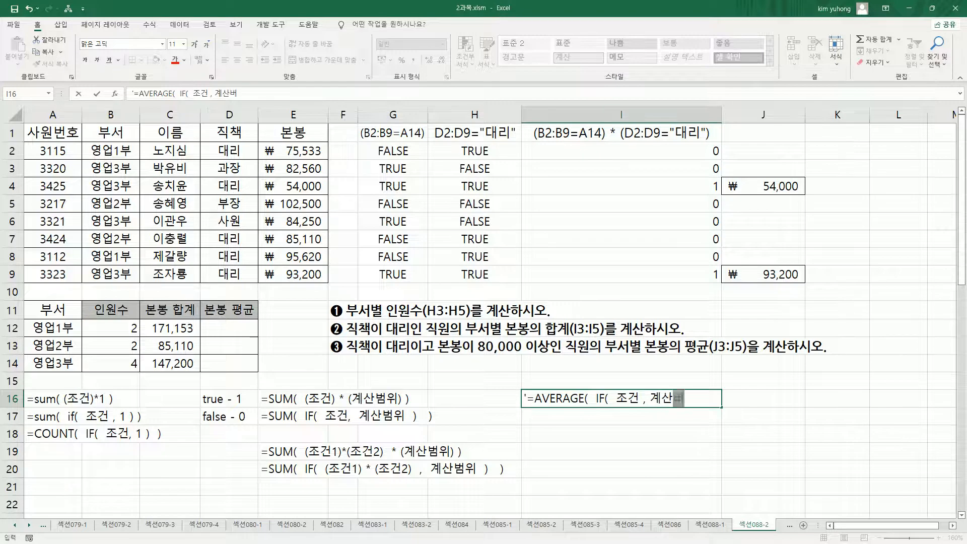
type(" ) )")
key("Return")
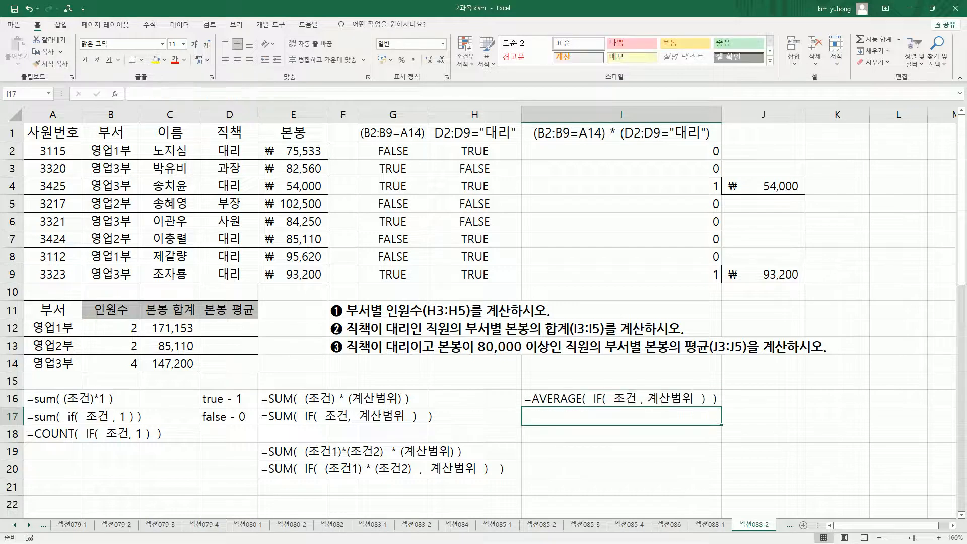
Move the AVERAGE note from I16 to I17 and copy it into I20.
left_click(603, 401)
left_click_drag(604, 407, 604, 422)
key("ctrl+c")
left_click(547, 468)
key("ctrl+v")
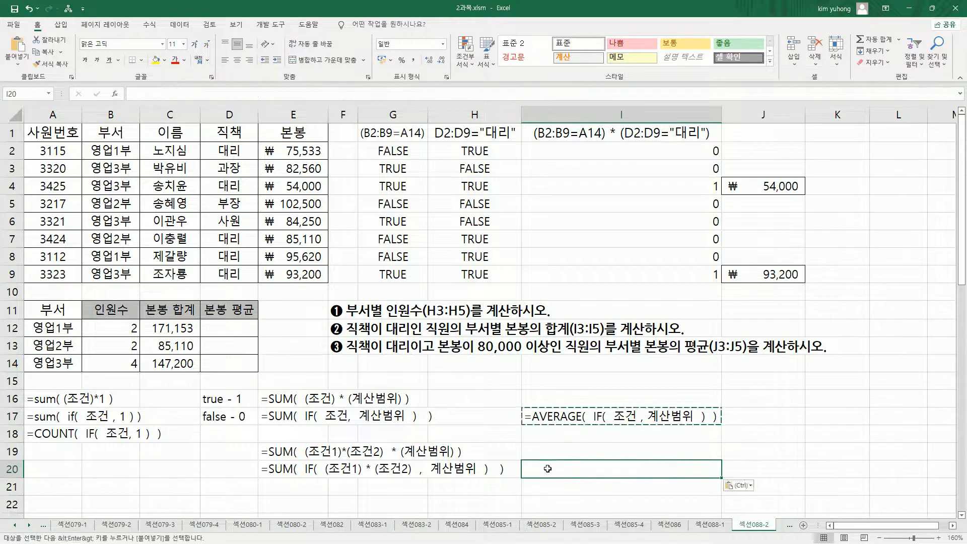
key("Escape")
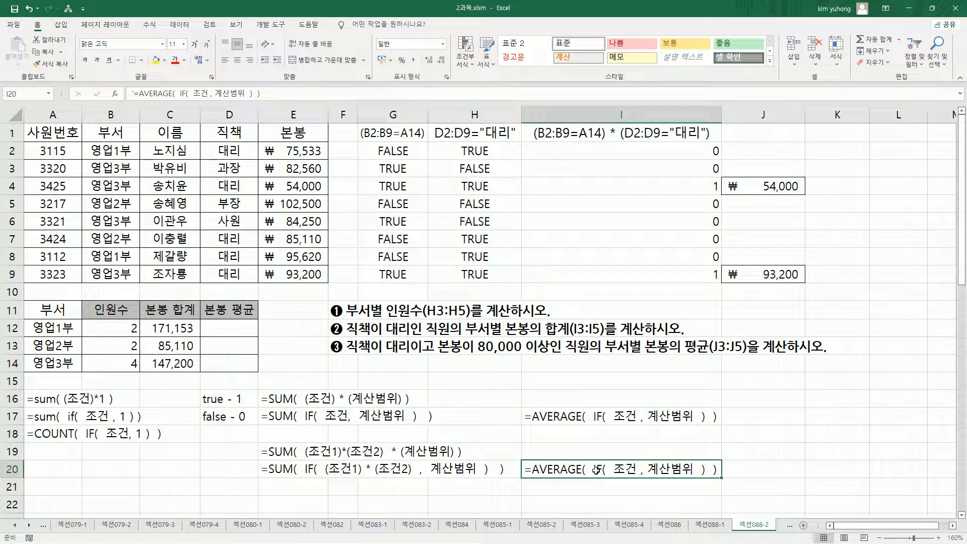
Replace 조건 in the I20 note with (조건1) * (조건2), copied from the SUM IF note in row 20.
double_click(337, 468)
left_click_drag(328, 469, 419, 468)
left_click(604, 467)
double_click(620, 468)
double_click(620, 468)
key("ctrl+v")
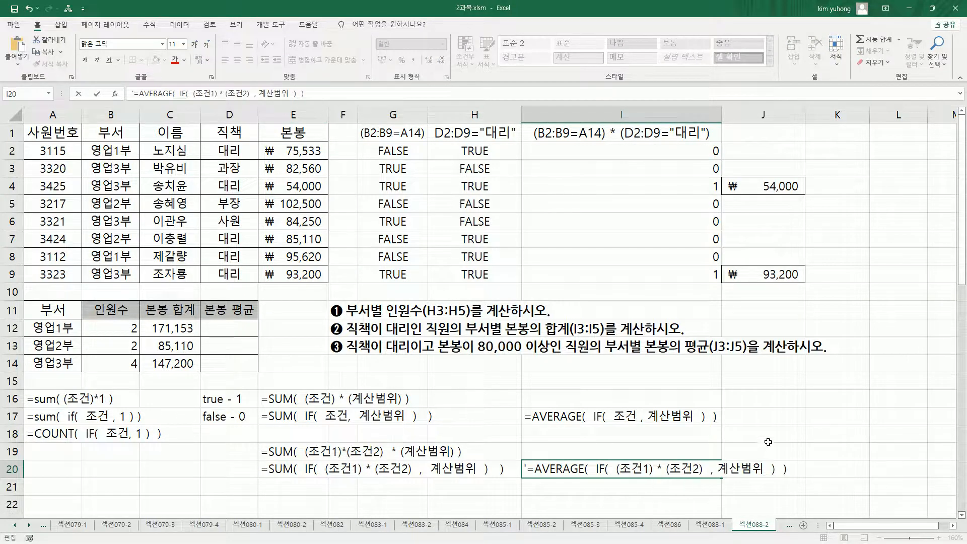
left_click(688, 444)
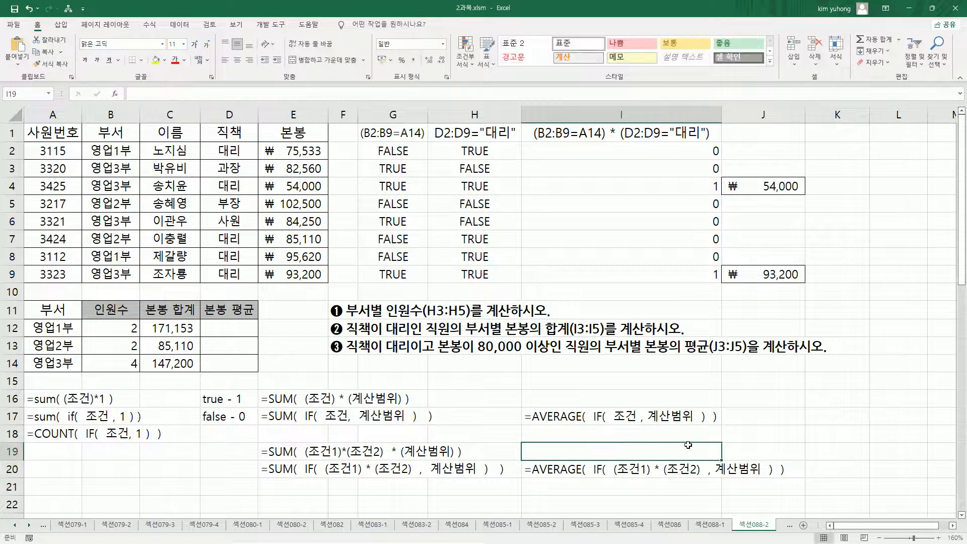
left_click(775, 418)
left_click_drag(253, 405, 436, 425)
left_click_drag(522, 404, 724, 427)
mouse_move(255, 459)
left_mouse_down()
mouse_move(267, 476)
mouse_move(797, 480)
left_mouse_up()
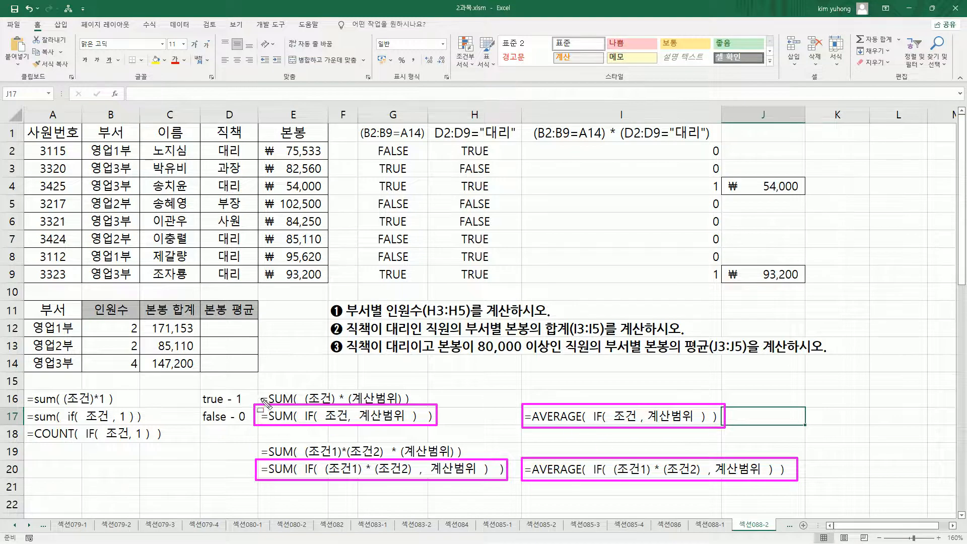
key("Escape")
Begin the formula in D12 as =AVERAGE( IF( with the department condition (B2:B9=A12) followed by a multiplication sign.
left_click(224, 339)
key("Up")
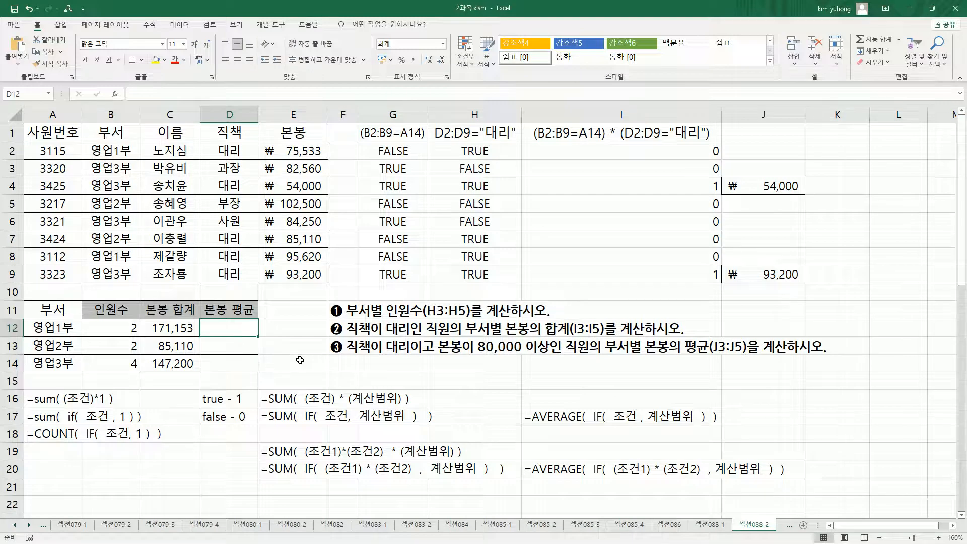
type("=")
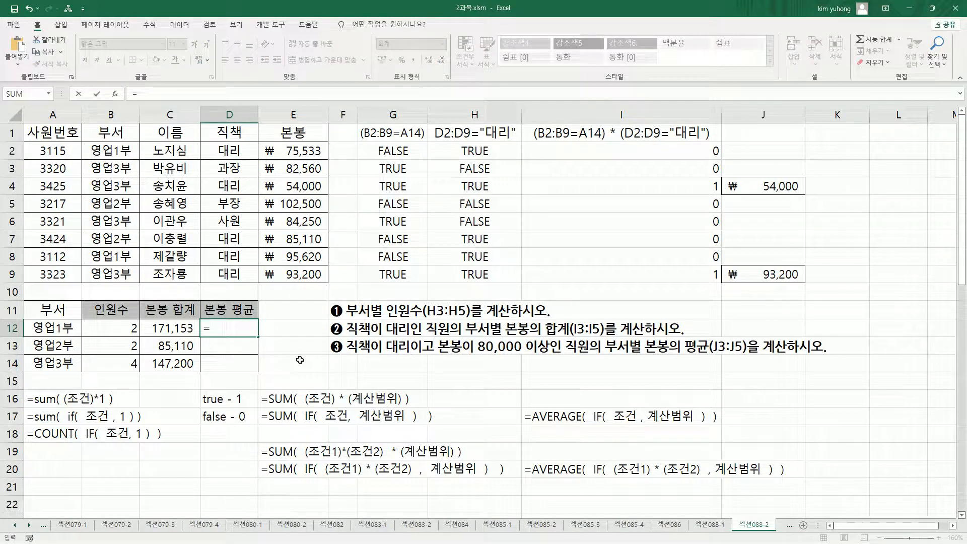
type("AVER")
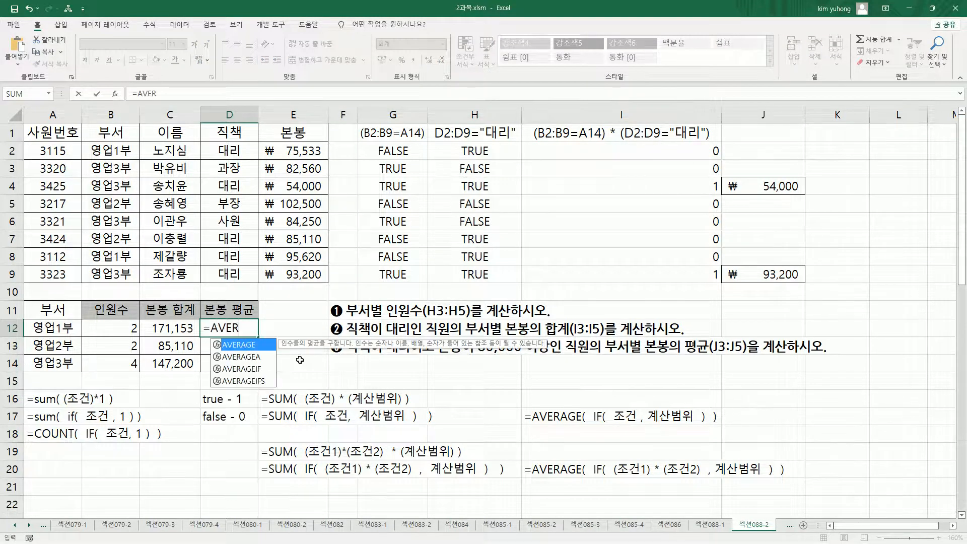
type("AGE(  ")
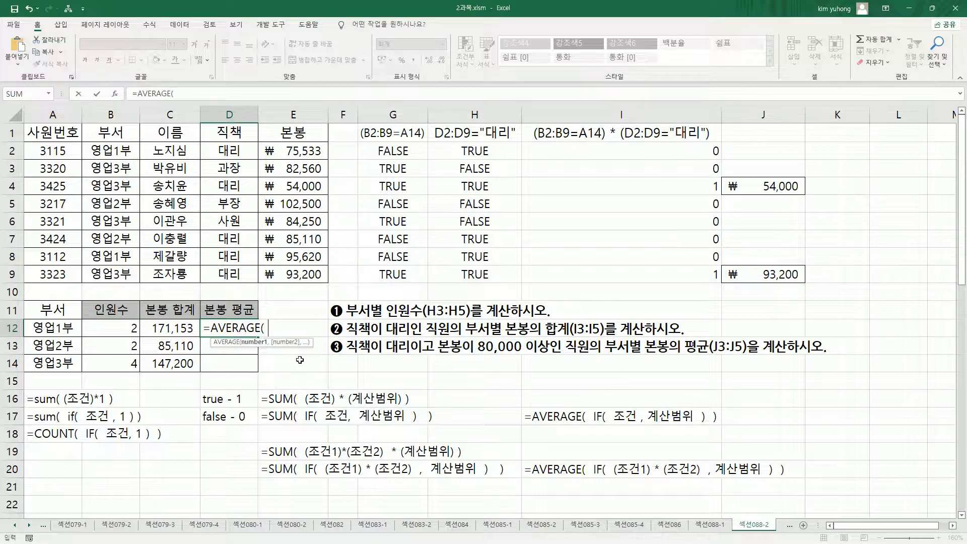
type(" IF(")
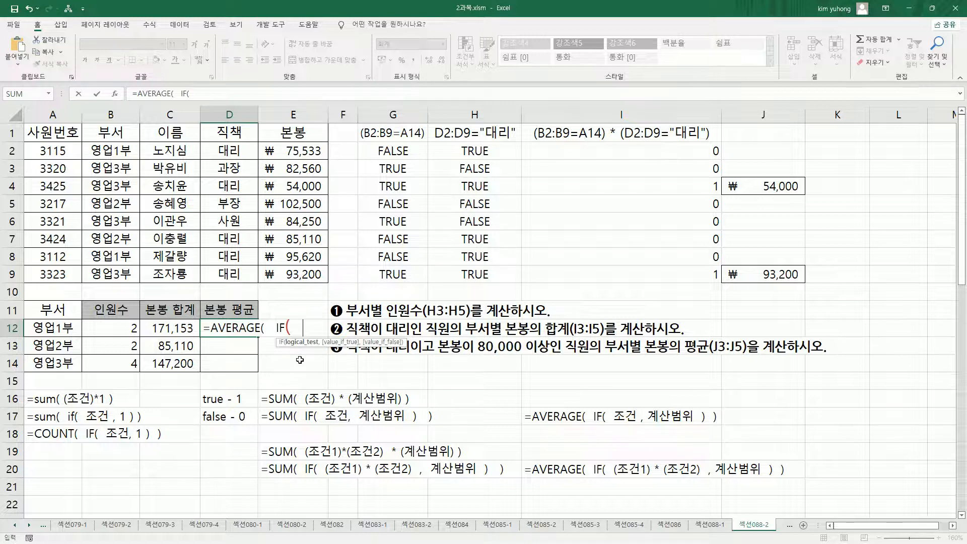
type("(")
left_click_drag(116, 149, 117, 276)
type("=")
left_click(51, 328)
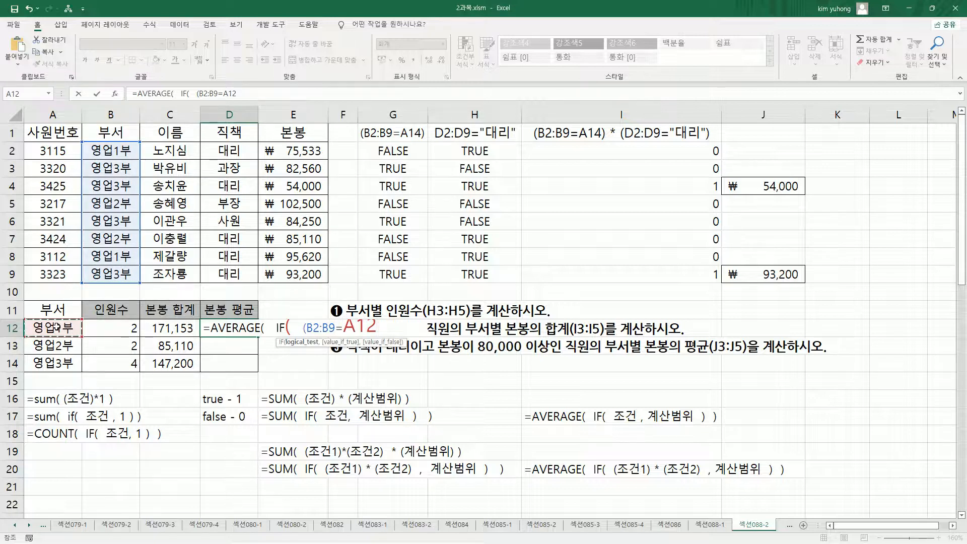
type(")  *")
Add the conditions (D2:D9="대리") * (E2:E9>=80000) to the IF test of the D12 formula.
left_click_drag(227, 150, 229, 274)
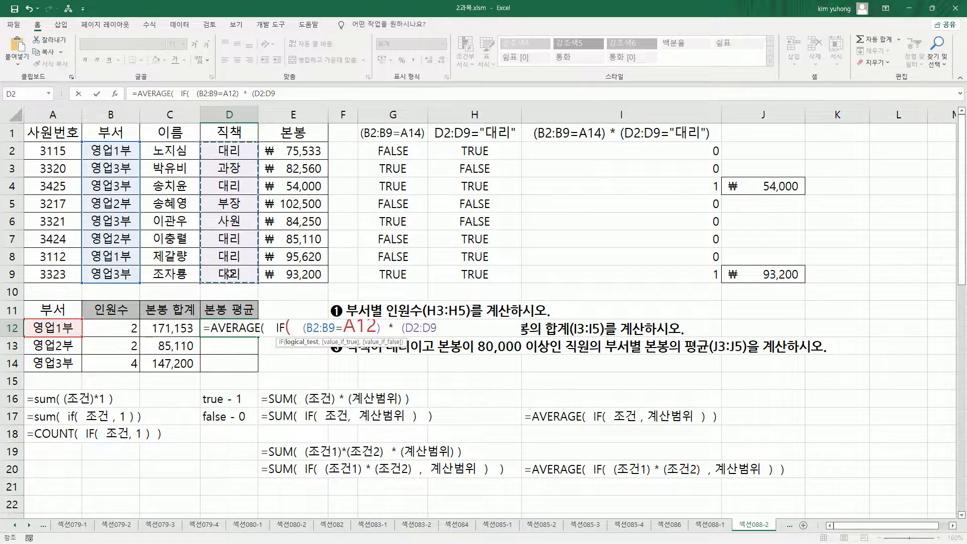
type("=")
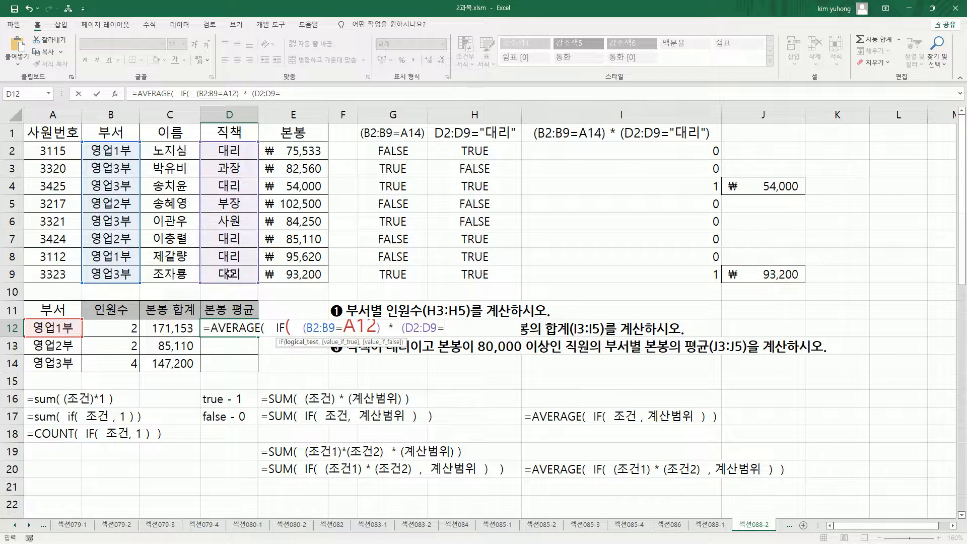
type("\"대리\")  *")
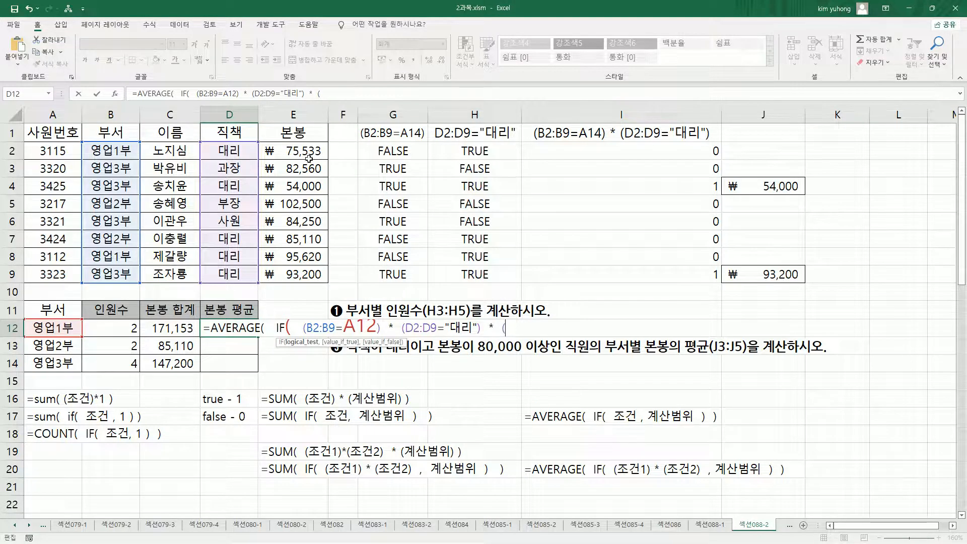
left_click_drag(310, 151, 307, 274)
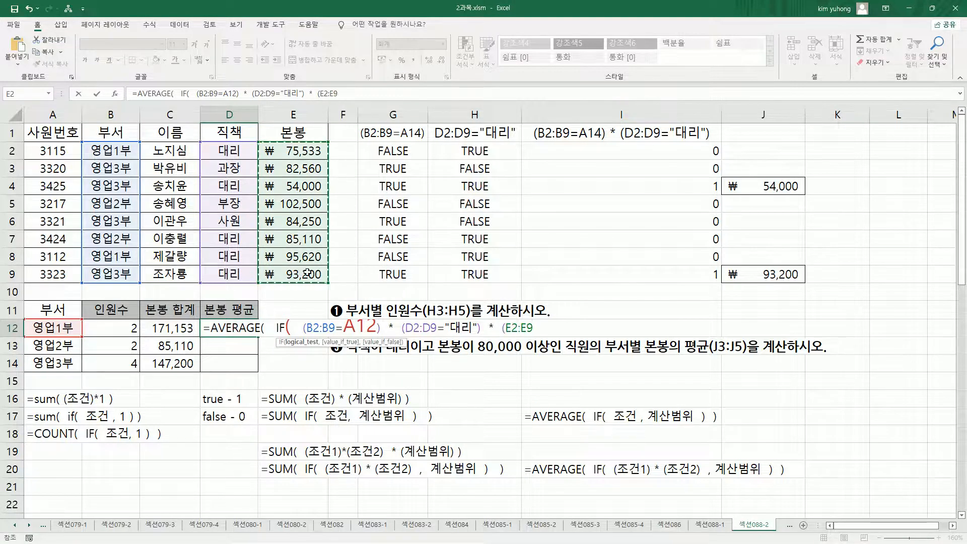
type(">=80000")
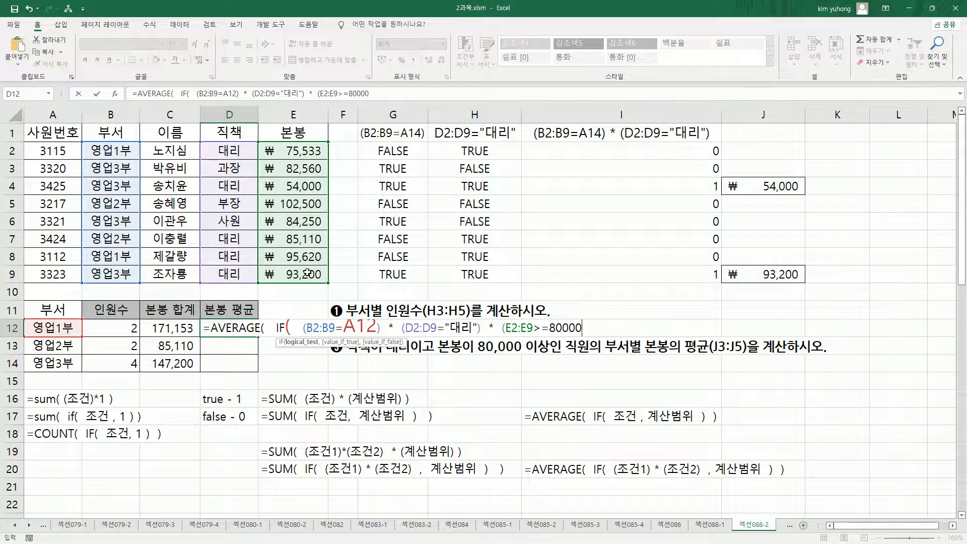
type(")")
Add E2:E9 as the range to average, close both functions and enter the D12 formula as an array formula.
type(",")
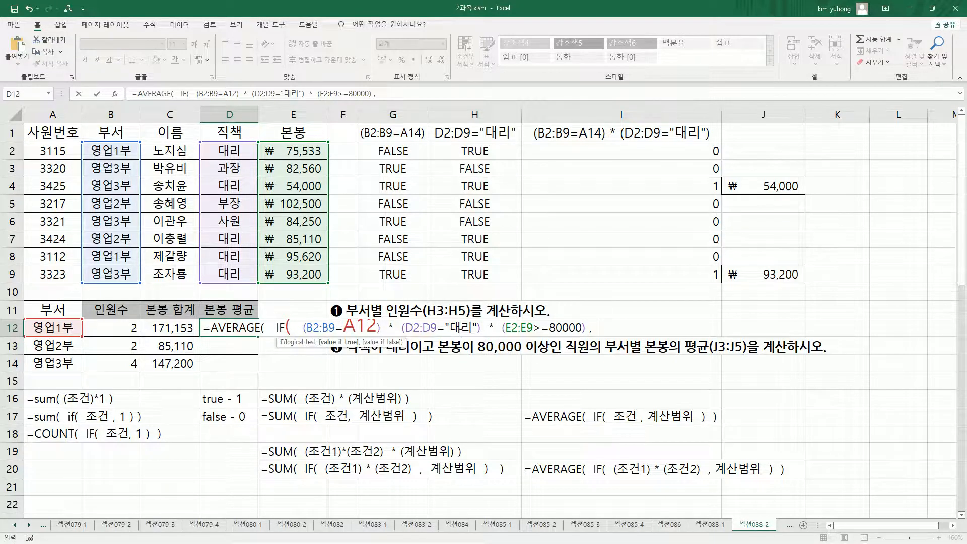
left_click_drag(299, 150, 299, 274)
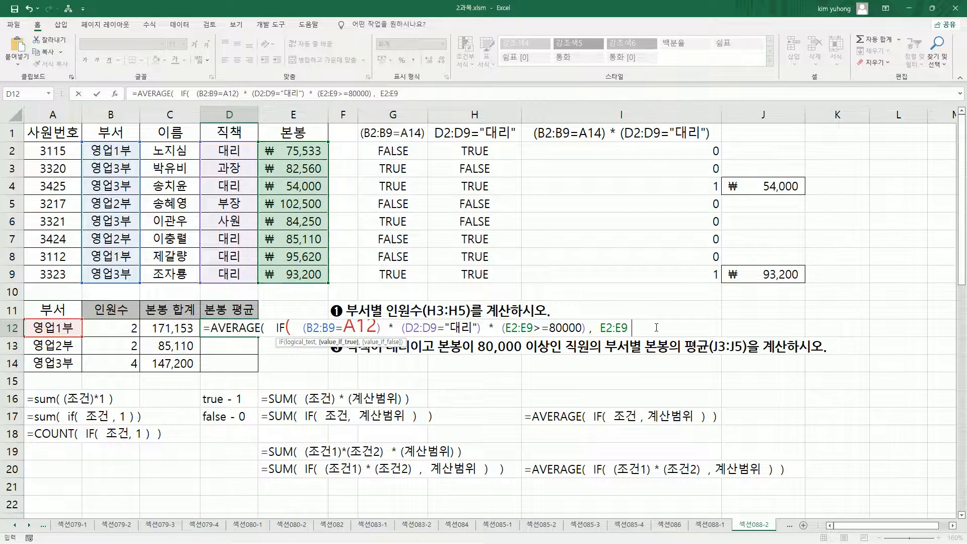
type(")")
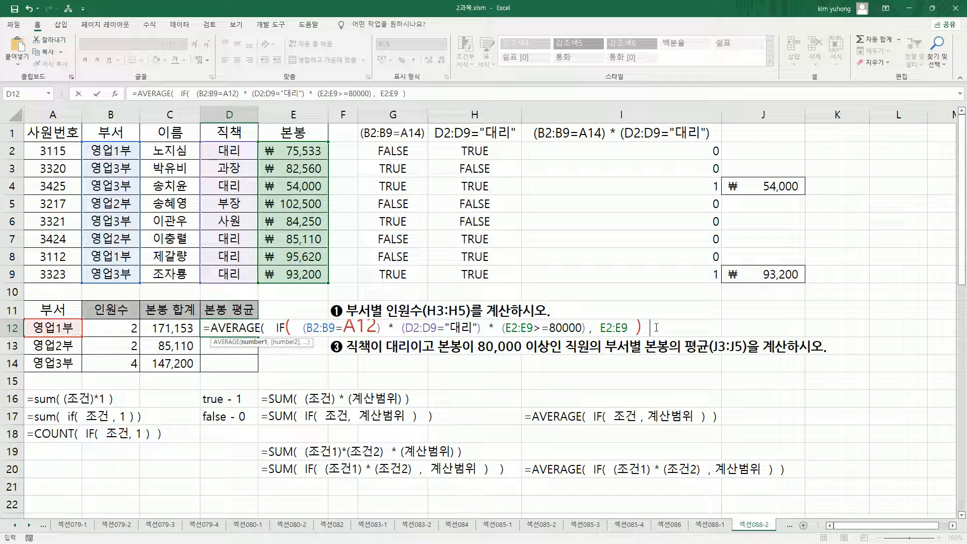
type("  )")
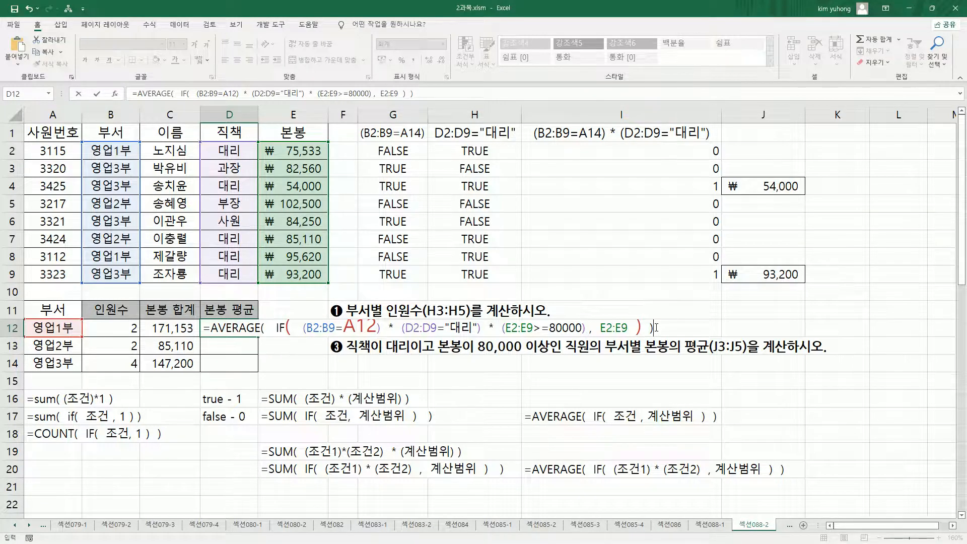
key("ctrl+shift+Return")
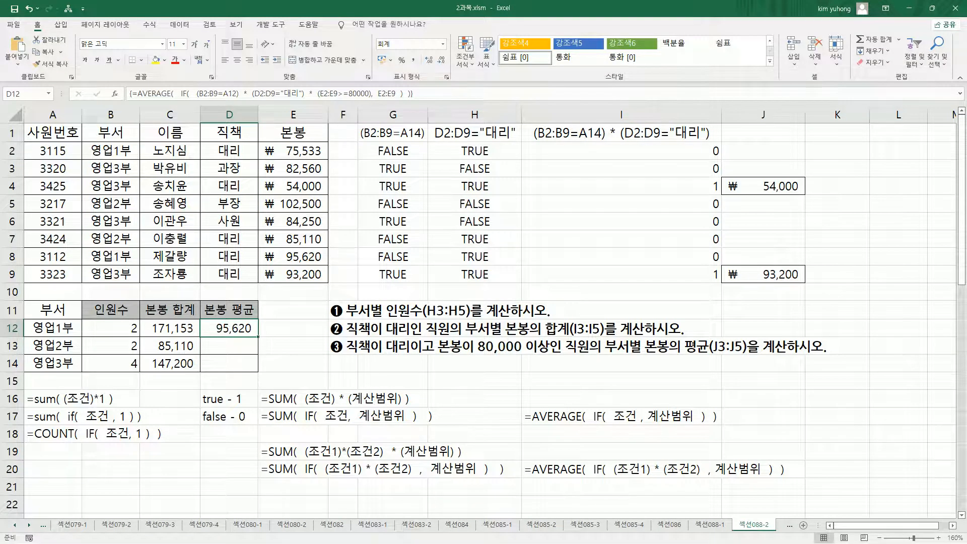
Clear the helper calculations and their borders from G1:J9, keeping the D12 array formula.
double_click(237, 329)
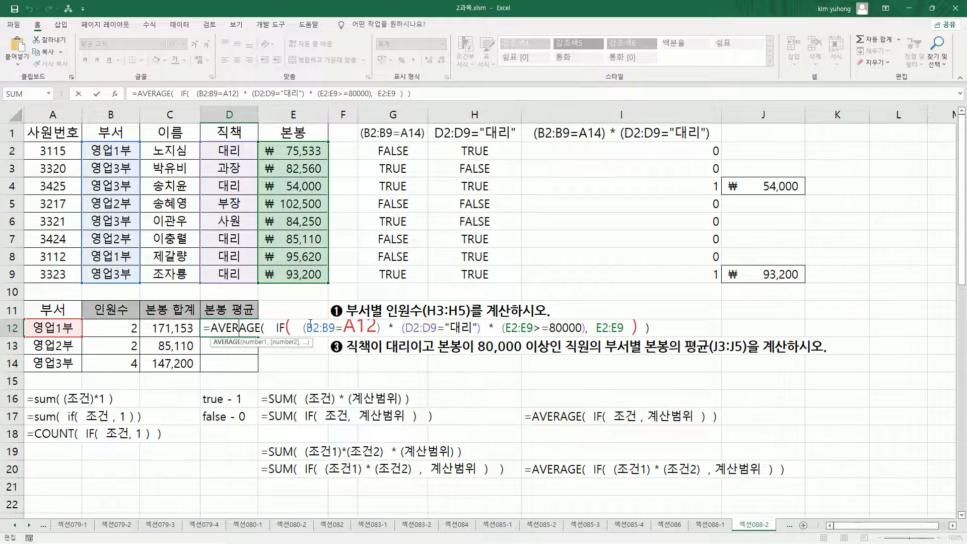
key("ctrl+shift+Return")
left_click_drag(391, 132, 736, 270)
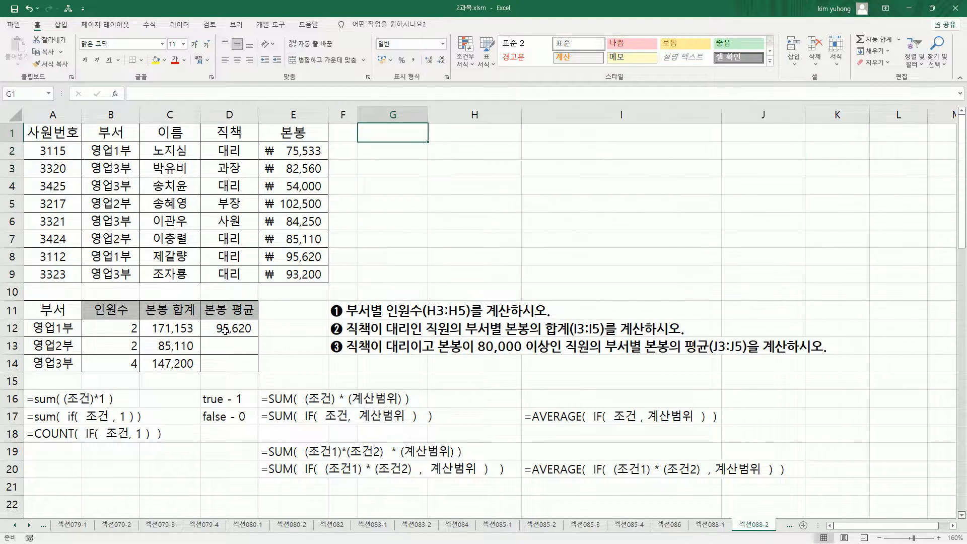
Copy the condition (B2:B9=A12) out of the D12 formula and paste it as a heading in G1.
double_click(228, 327)
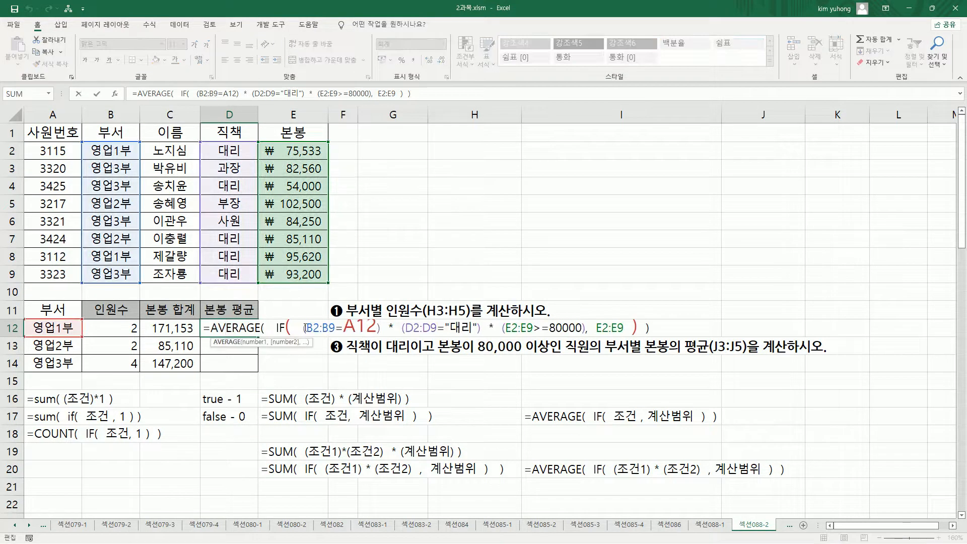
left_click_drag(303, 328, 384, 329)
key("ctrl+c")
key("ctrl+shift+Return")
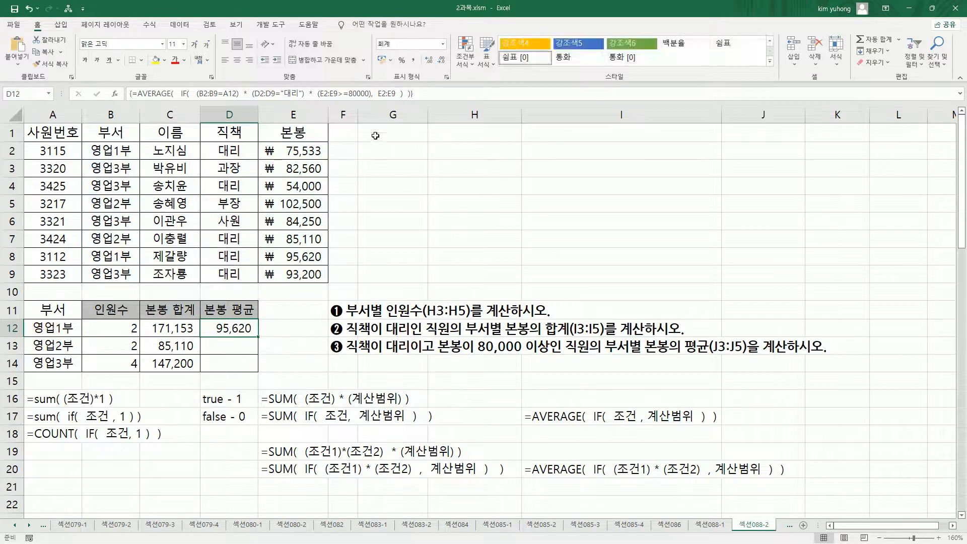
left_click(375, 136)
key("ctrl+v")
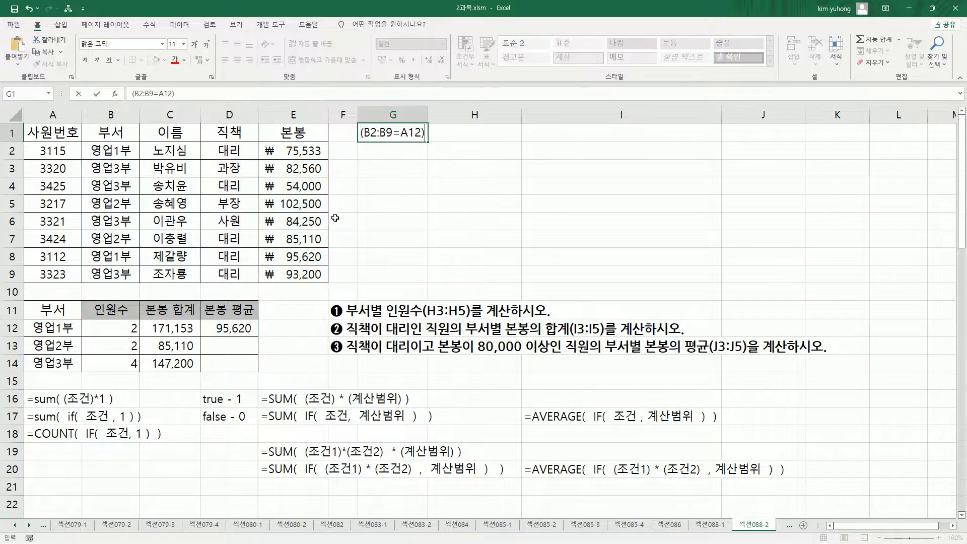
Copy the condition (D2:D9="대리") from the D12 formula into H1 as a heading, keeping the array formula intact.
left_click(235, 328)
double_click(236, 329)
left_click_drag(404, 328, 485, 327)
left_click(503, 133)
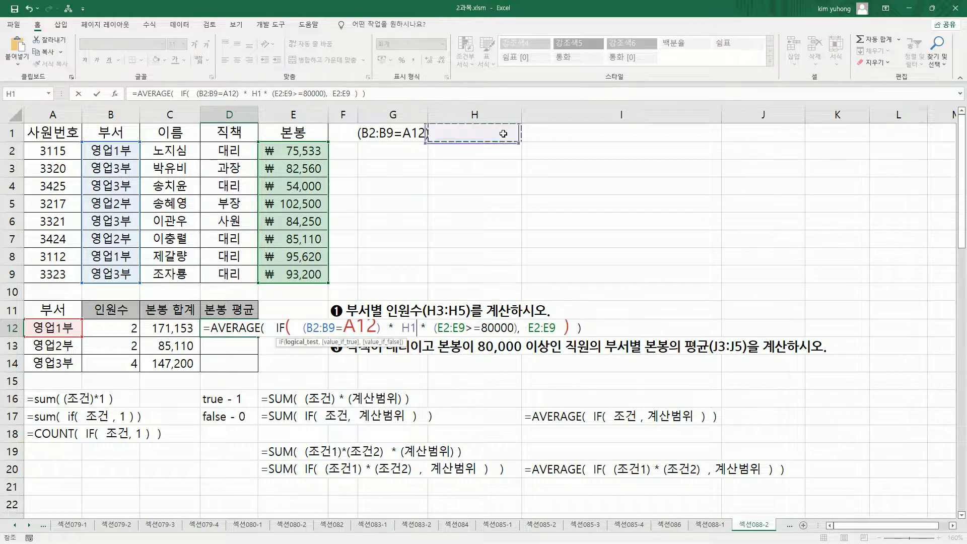
key("Return")
left_click(500, 134)
type("(D2:D9=\\\"대리\\\")")
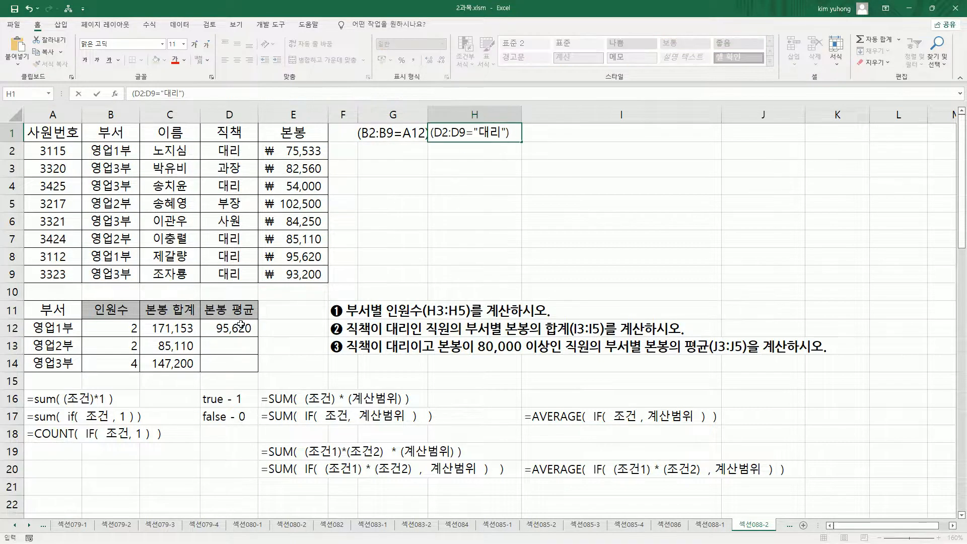
Copy the condition (E2:E9>=80000) from the D12 formula into I1 as a heading and widen column G slightly.
left_click(245, 323)
double_click(234, 329)
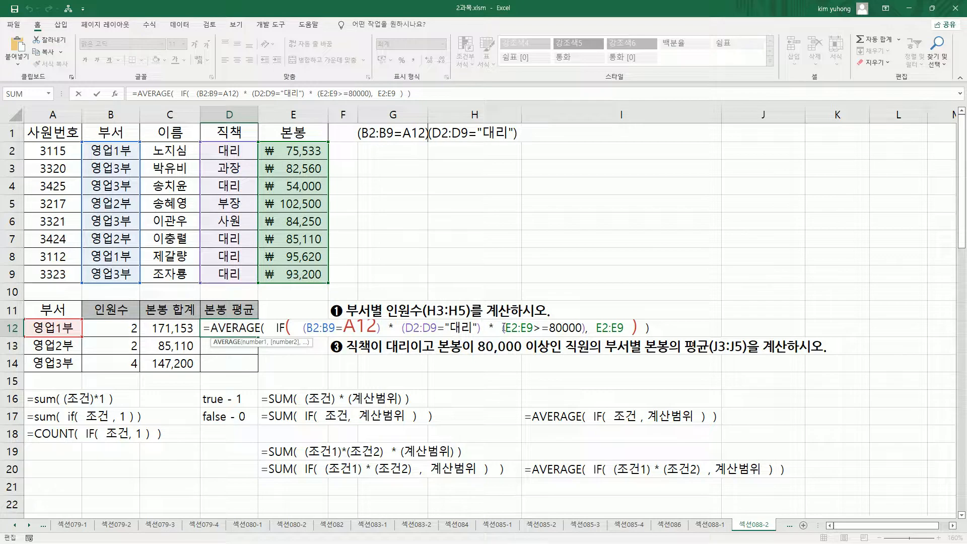
left_click_drag(513, 329, 587, 329)
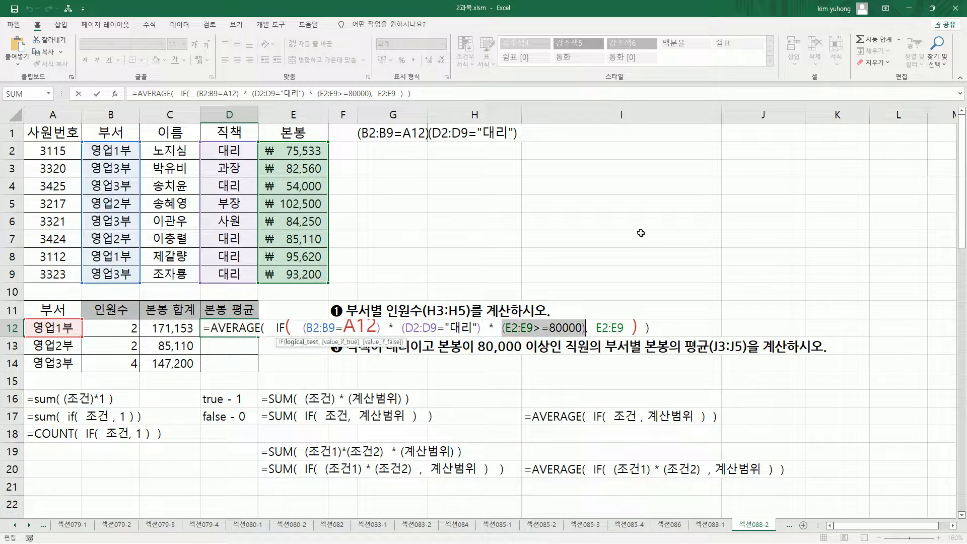
key("ctrl+c")
key("Escape")
left_click(605, 132)
key("ctrl+v")
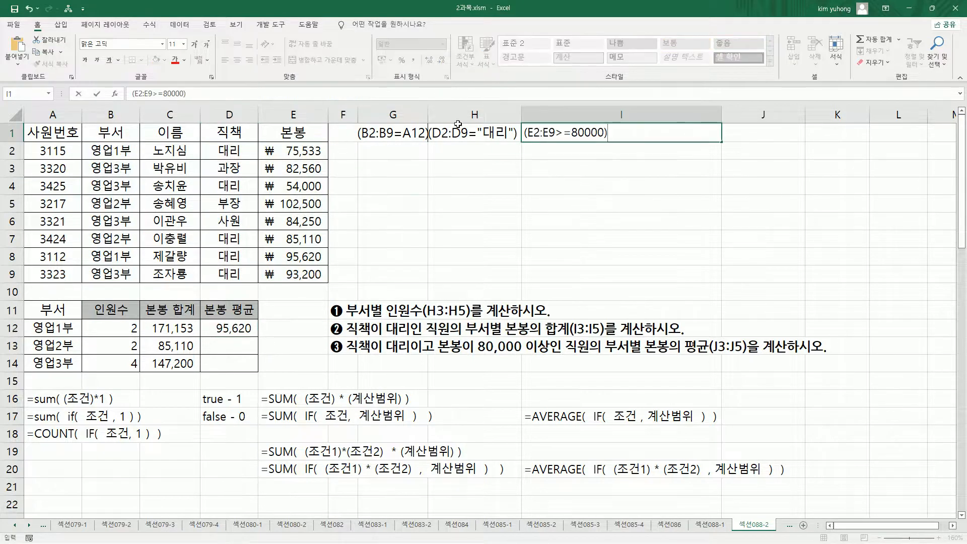
left_click(420, 201)
left_click_drag(427, 118, 439, 118)
Enter =B2=A12 in G2 to test the first employee's department.
left_click(383, 149)
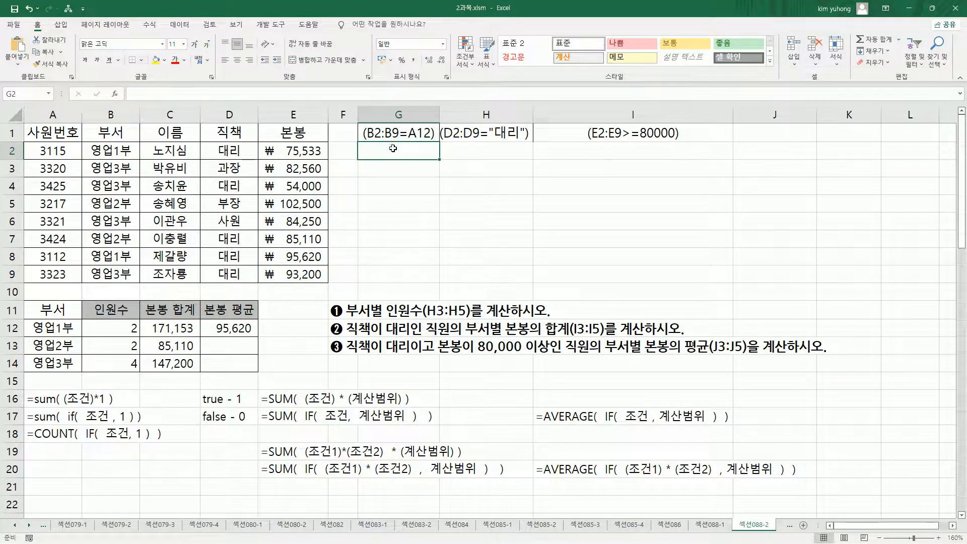
type("=")
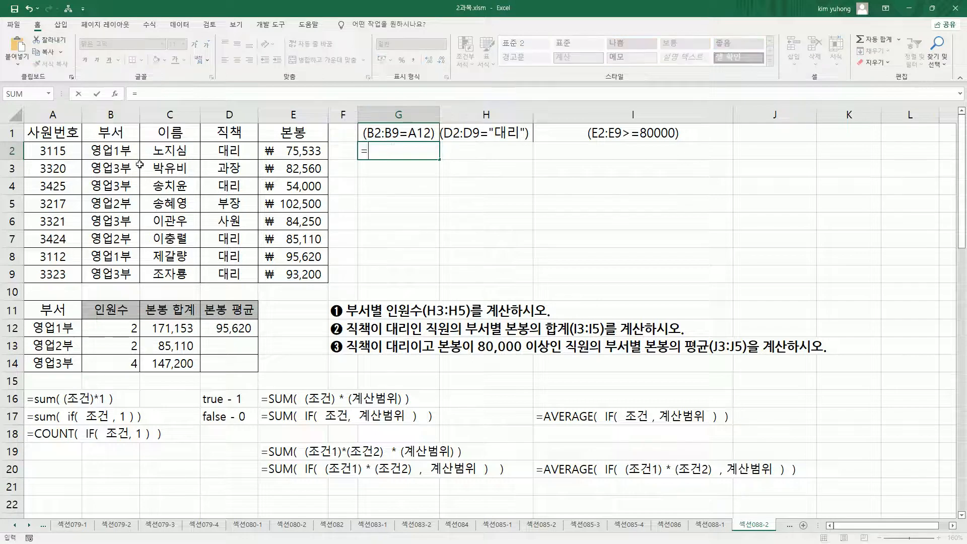
left_click(112, 151)
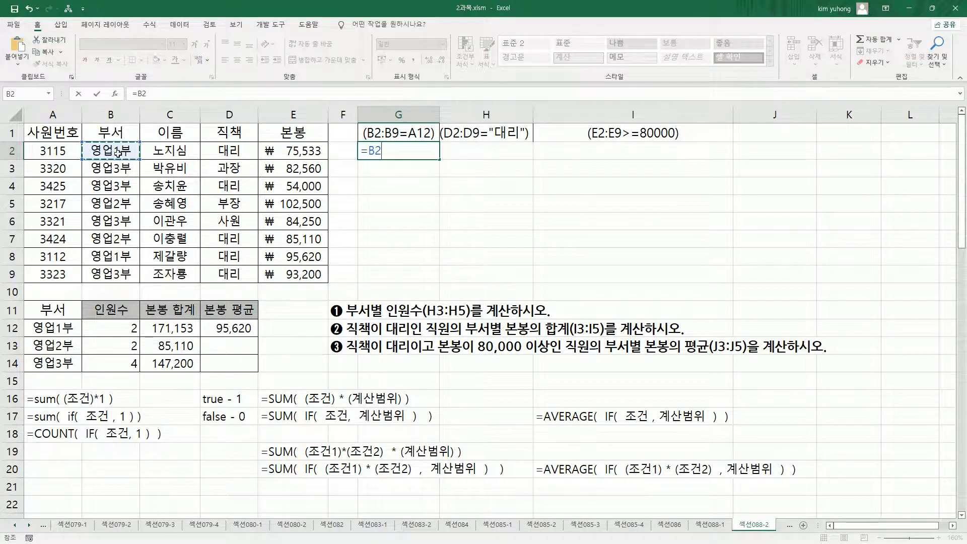
type("=")
left_click(54, 329)
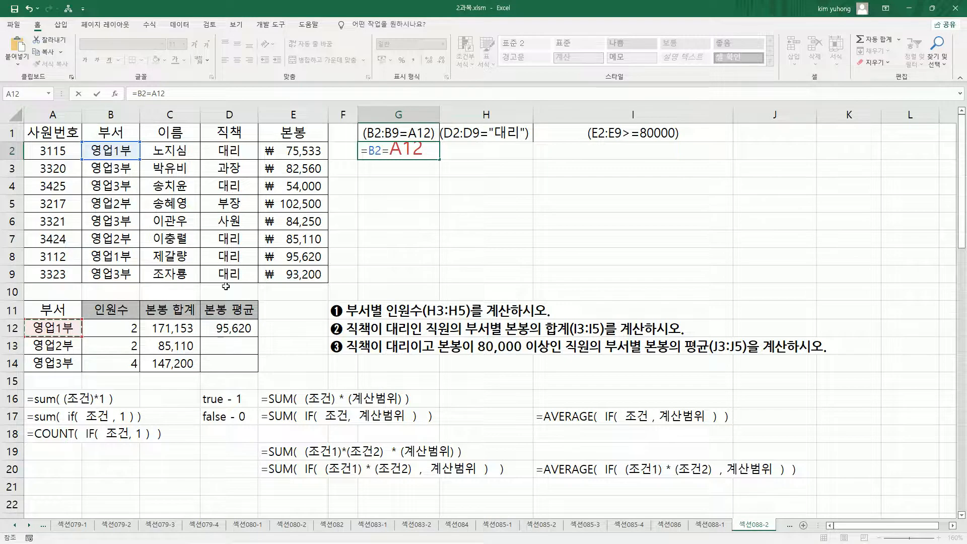
key("Return")
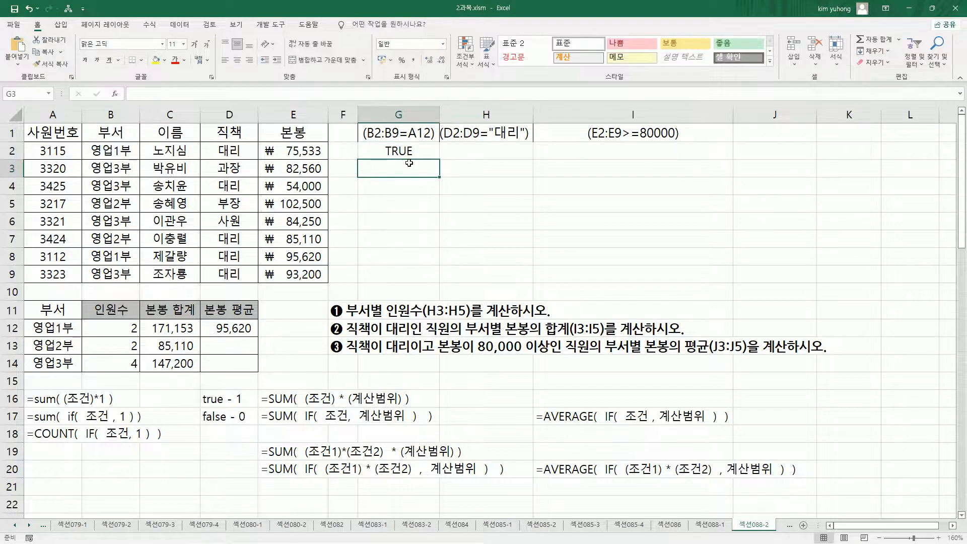
Compare B3 with A12 as a fixed reference in G3 and fill the formula down to G9.
type("=")
left_click(118, 169)
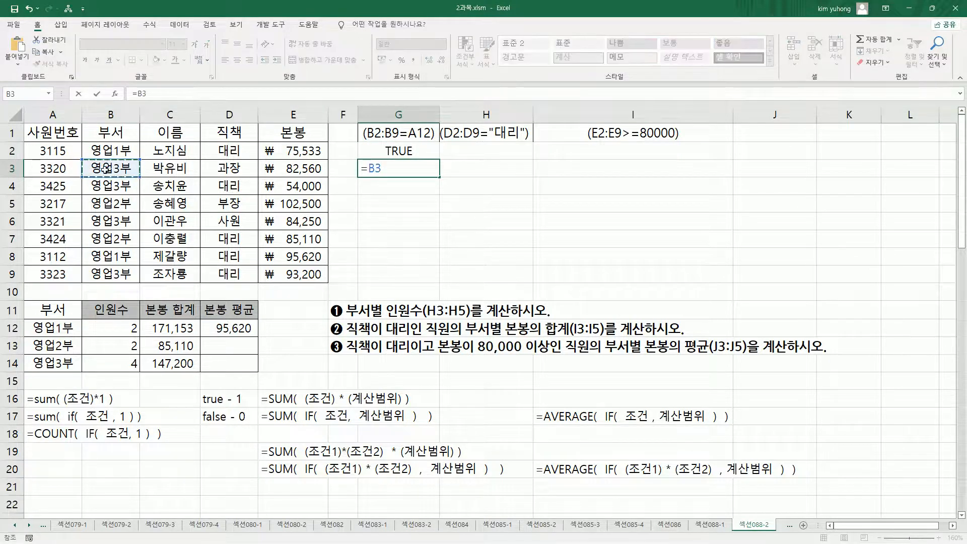
type("=")
left_click(52, 330)
key("Return")
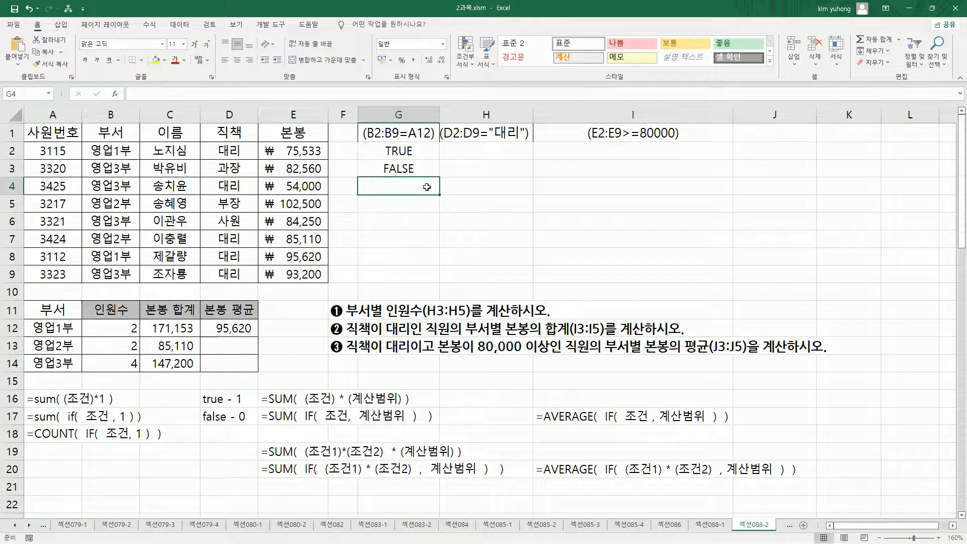
left_click(436, 170)
left_click_drag(439, 177, 445, 275)
left_click(513, 235)
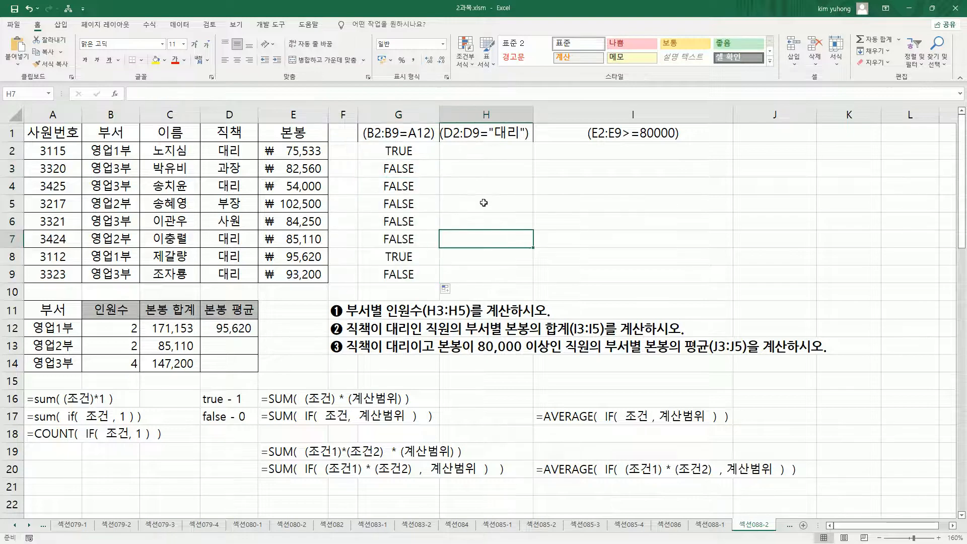
Enter =D2="대리" in H2 and fill the formula down to H9.
left_click(483, 157)
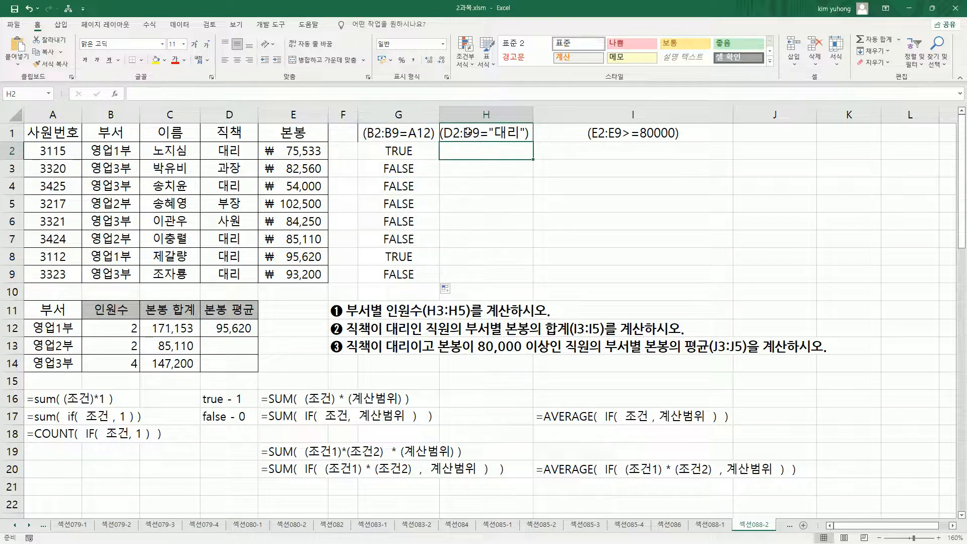
type("=")
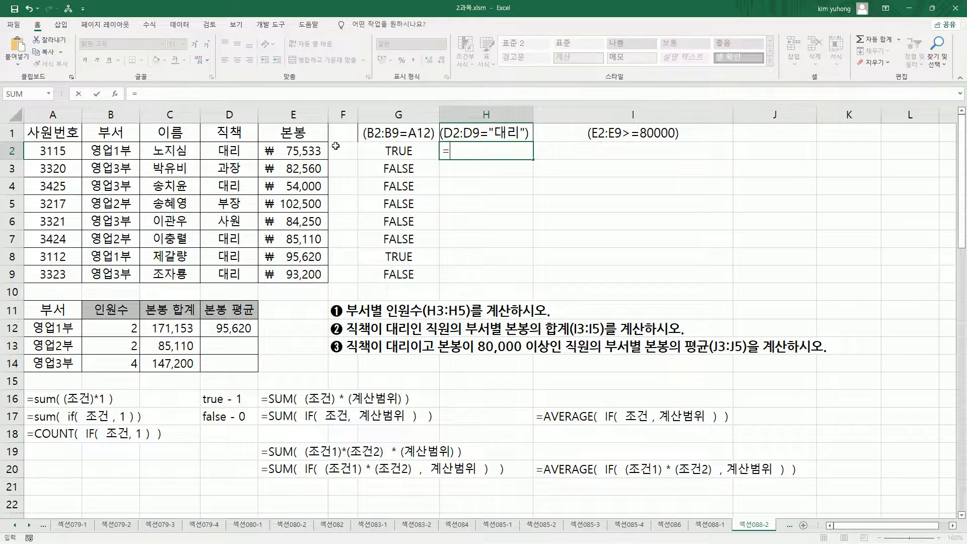
left_click(232, 151)
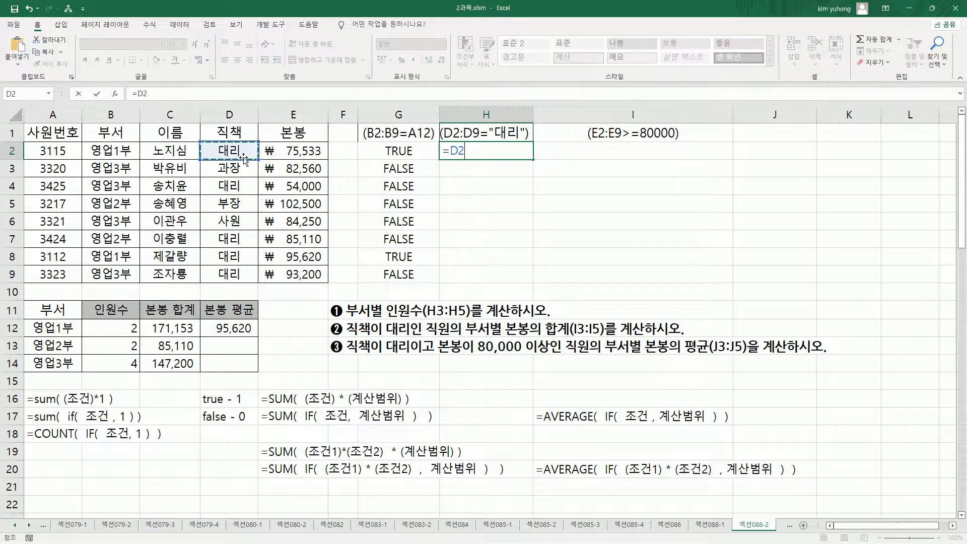
type("=")
key("BackSpace")
type("대리")
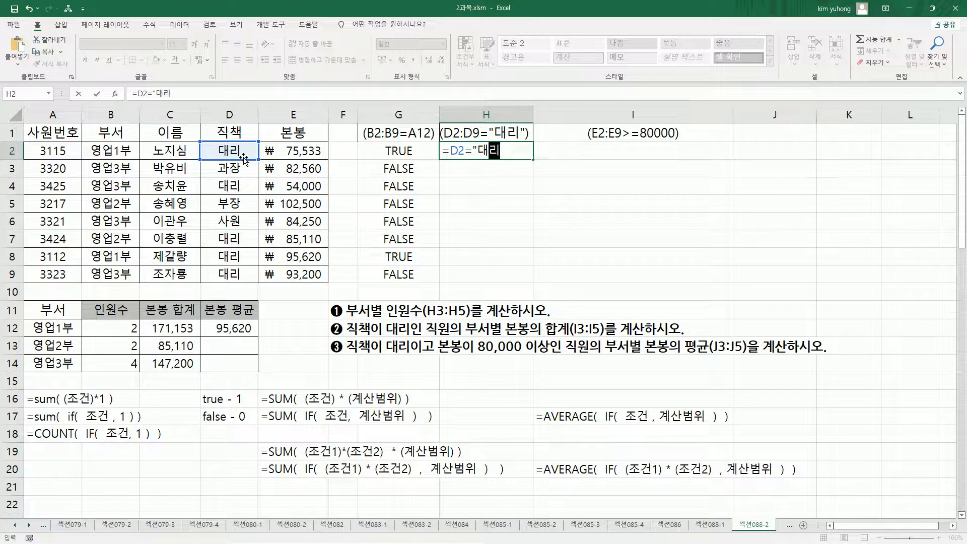
key("Return")
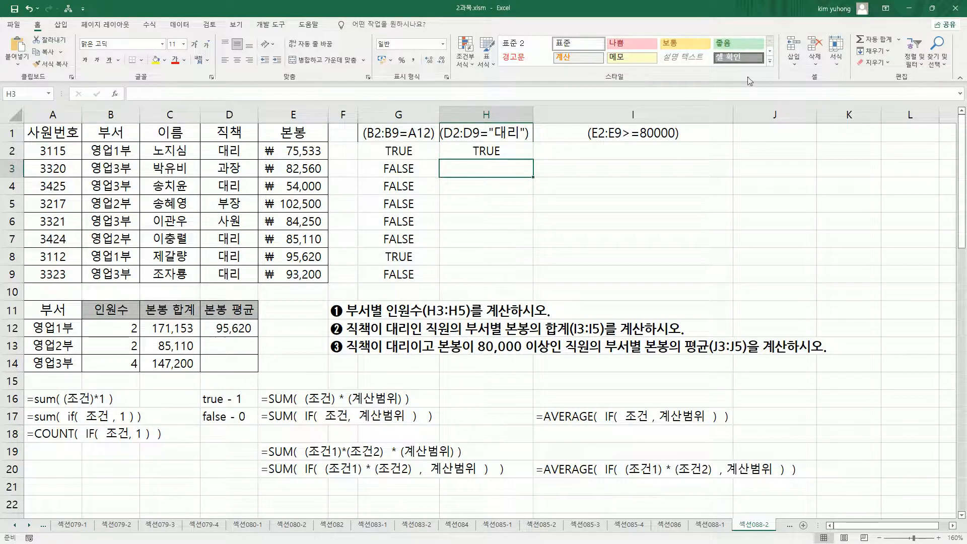
left_click(514, 153)
left_click_drag(534, 160, 535, 278)
Mark the base pay range E2:E9 and the 80,000-or-more condition in question 3, and inspect the first few pay values.
left_click(609, 165)
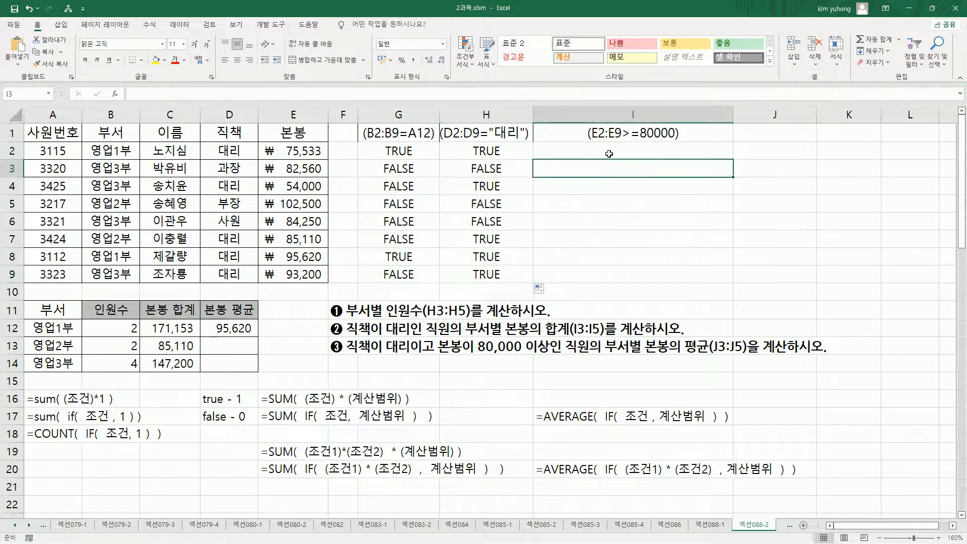
left_click(608, 156)
left_click_drag(266, 143, 331, 286)
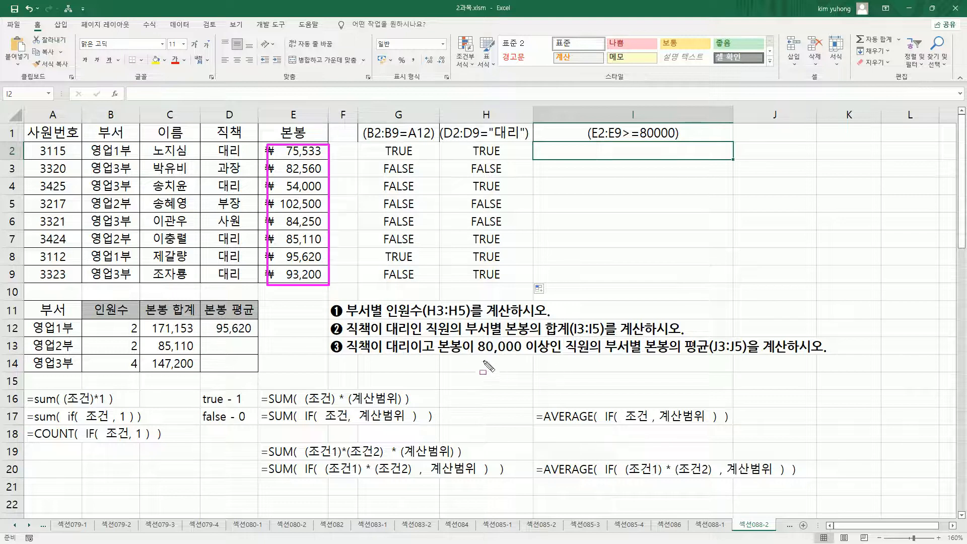
left_click_drag(438, 354, 553, 356)
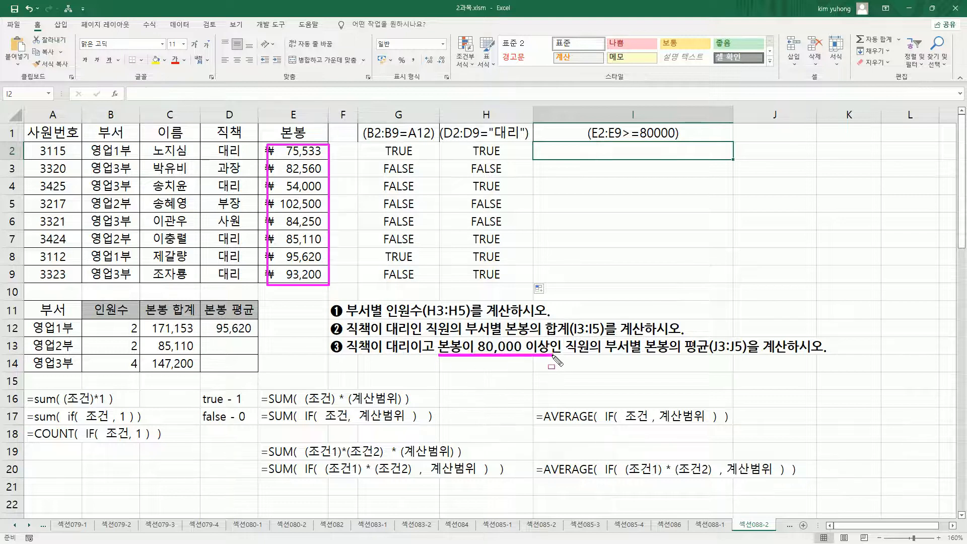
key("Escape")
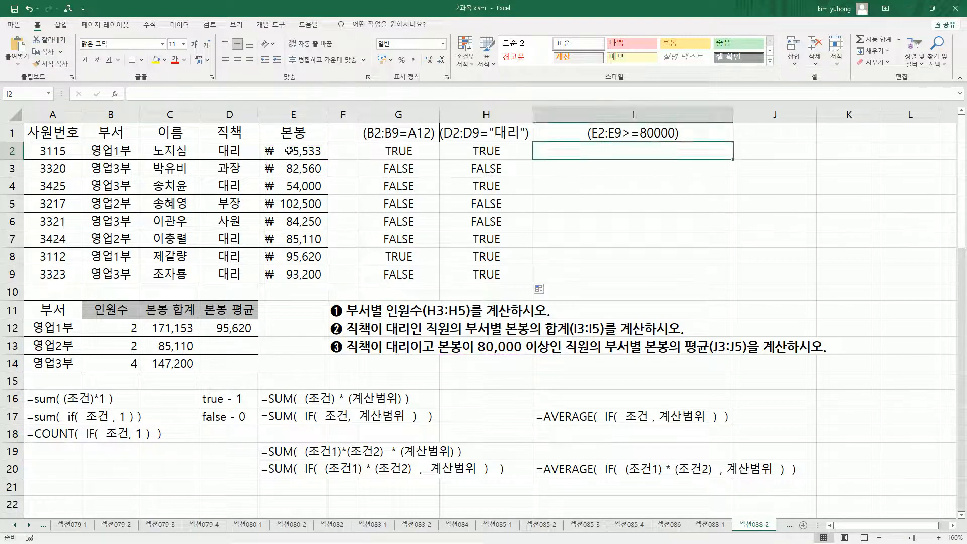
left_click(288, 151)
left_click(311, 169)
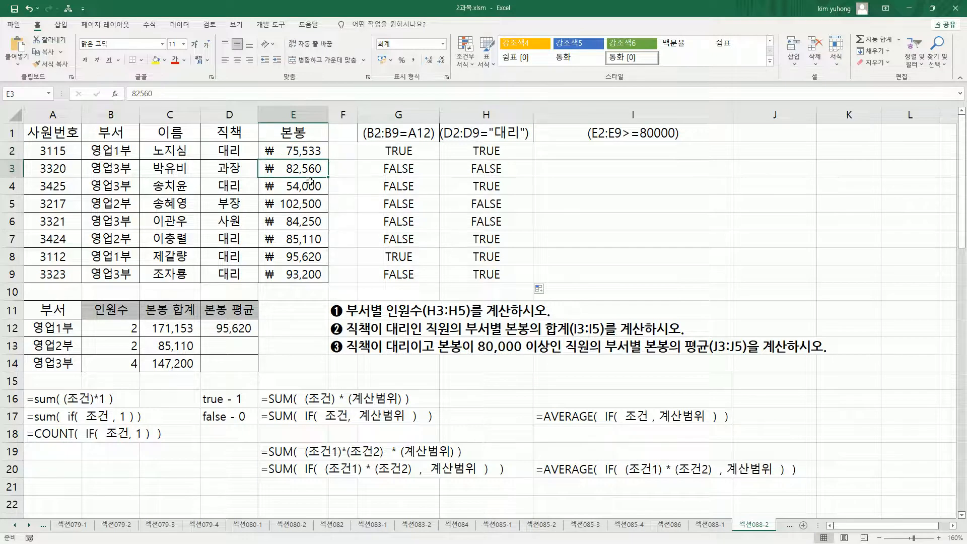
left_click(309, 187)
Enter =E2>=80000 in I2, fill it down to I9 and narrow column I to fit its heading.
left_click(566, 157)
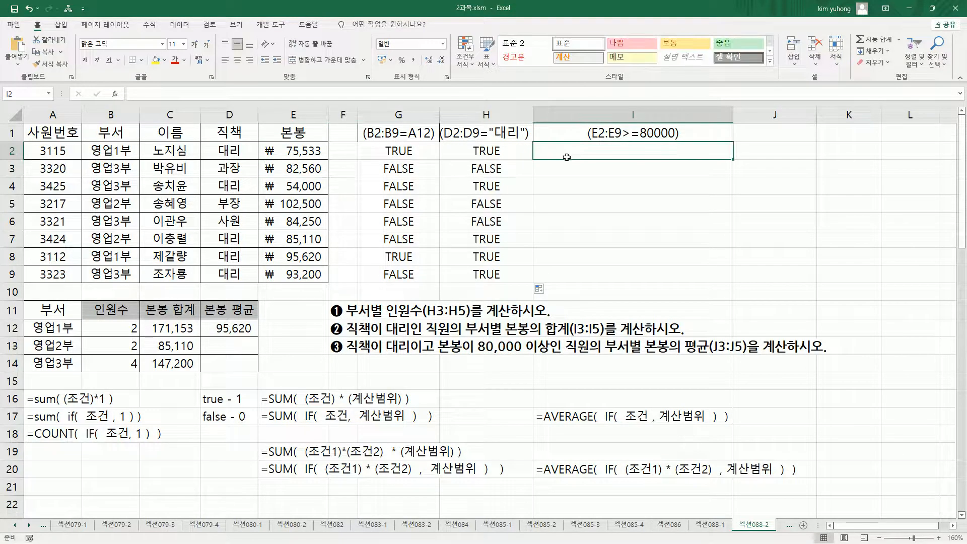
type("=")
left_click(316, 157)
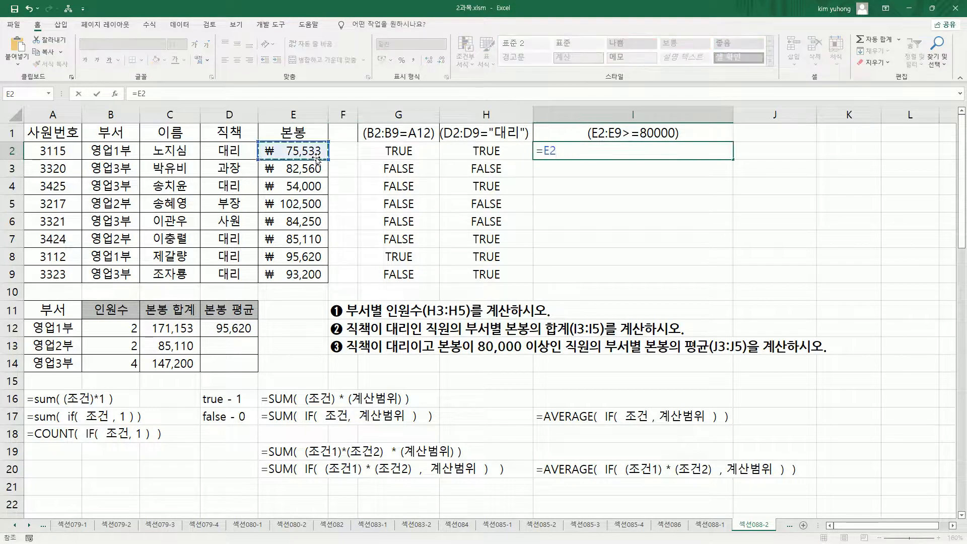
type(">=80000")
key("Return")
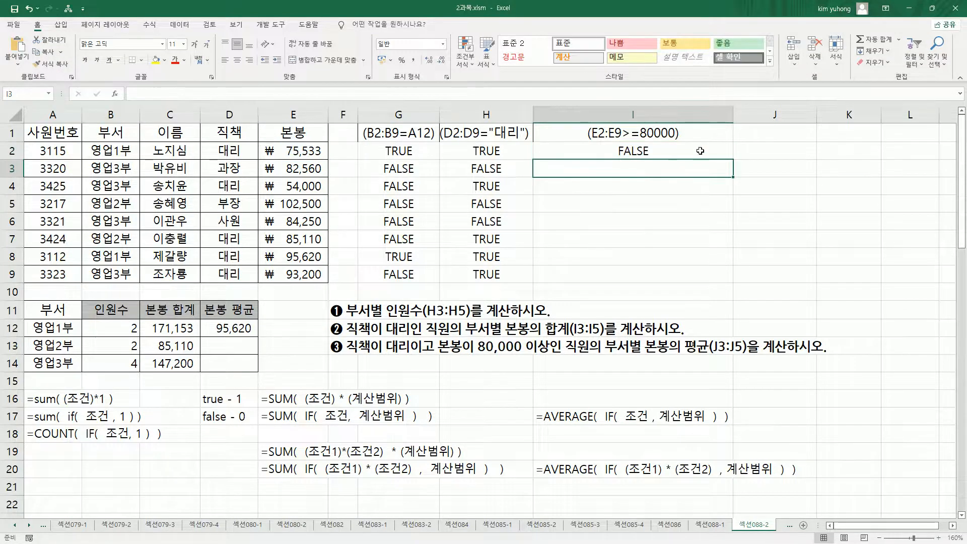
left_click(728, 154)
left_click_drag(733, 160, 730, 279)
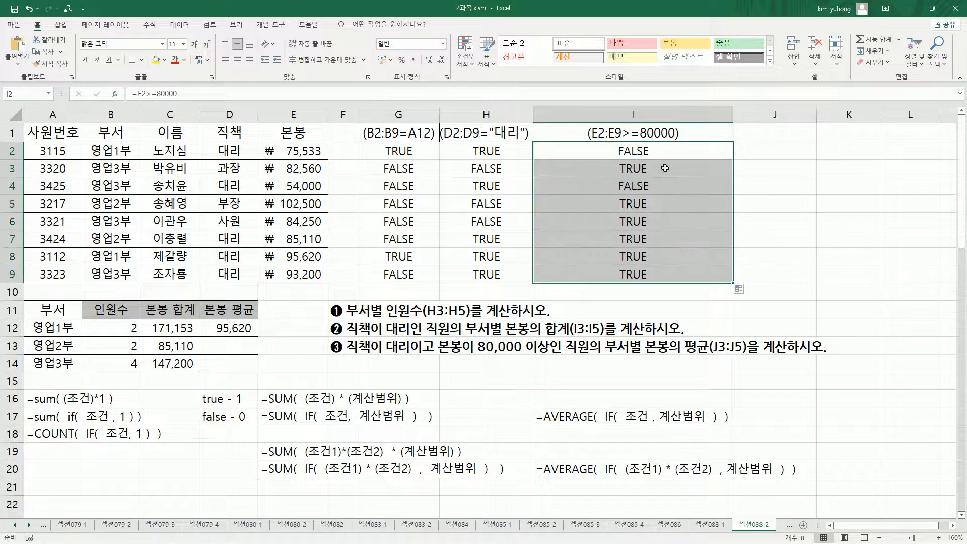
left_click_drag(733, 116, 637, 114)
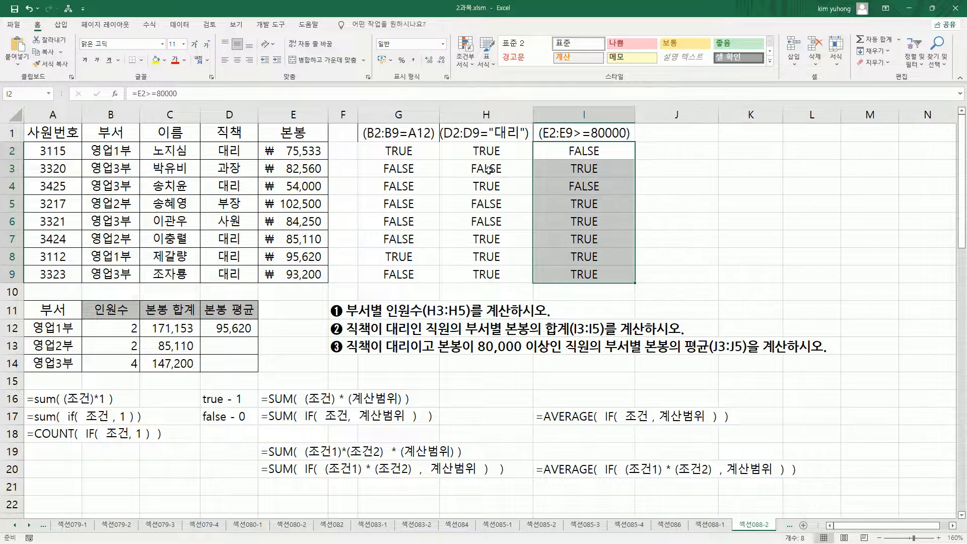
Open the D12 formula and mark its three conditions and the multiplication signs between them.
left_click(215, 333)
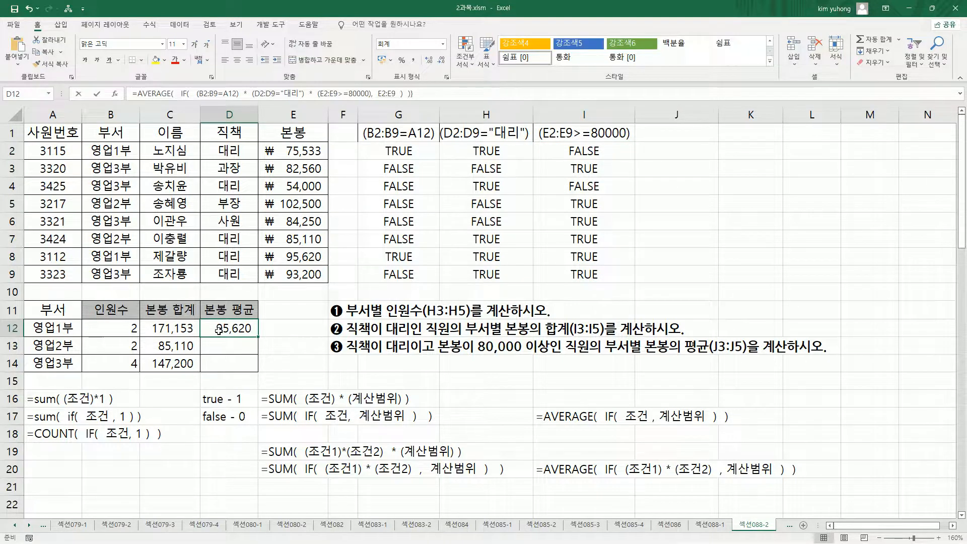
double_click(218, 330)
mouse_move(302, 334)
left_mouse_down()
mouse_move(626, 335)
mouse_move(585, 334)
left_mouse_up()
mouse_move(387, 316)
left_mouse_down()
mouse_move(395, 317)
mouse_move(395, 334)
mouse_move(386, 317)
left_mouse_up()
left_click_drag(487, 319, 497, 336)
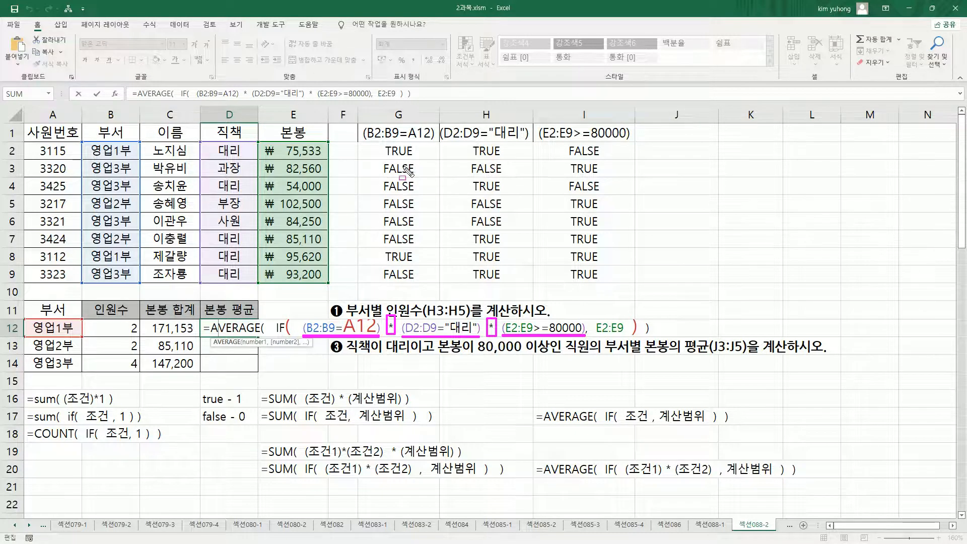
Mark the TRUE results in G2:I9, clear the markings and close D12 as an array formula.
left_click_drag(380, 143, 419, 153)
left_click_drag(381, 249, 417, 265)
left_click_drag(482, 267, 468, 232)
mouse_move(474, 139)
left_mouse_down()
mouse_move(508, 193)
mouse_move(472, 177)
left_mouse_up()
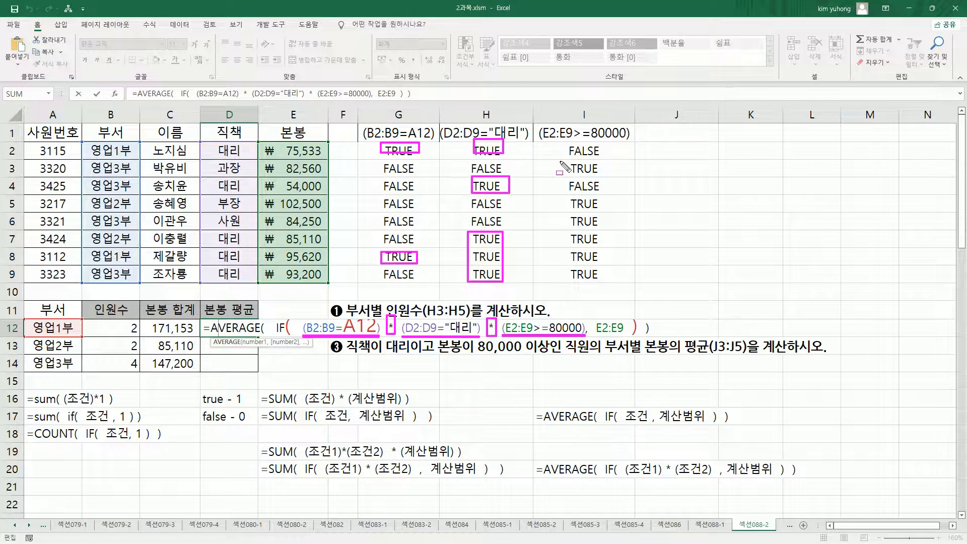
mouse_move(559, 162)
left_mouse_down()
mouse_move(581, 161)
mouse_move(559, 173)
mouse_move(607, 287)
left_mouse_up()
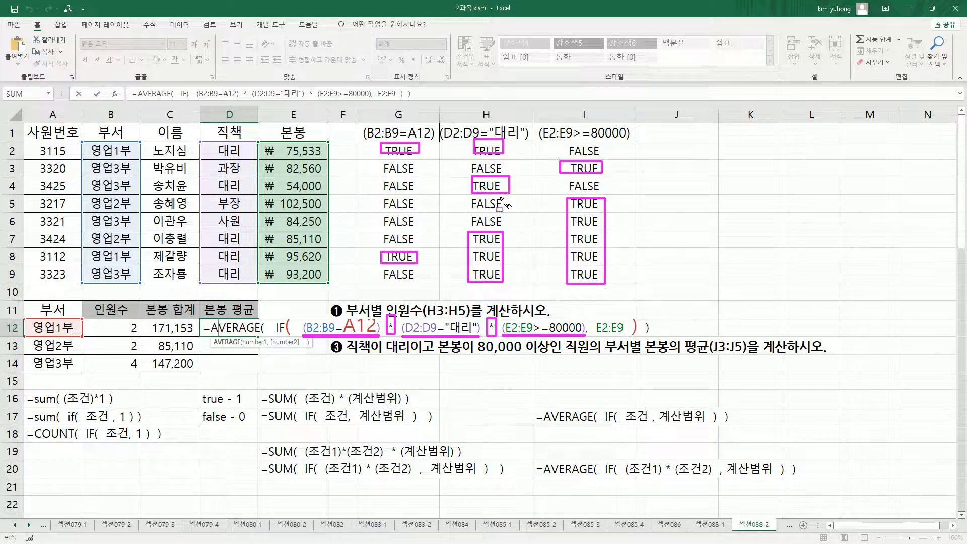
key("Escape")
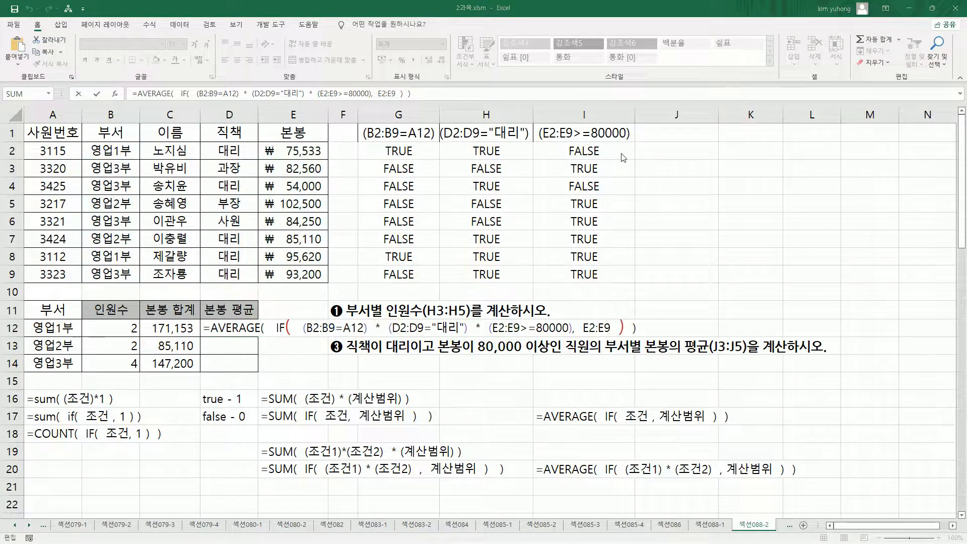
key("ctrl+shift+Return")
Enter =G2*H2*I2 in J2 to multiply the three condition results and fill it down to J9.
left_click(657, 152)
type("=")
left_click(398, 150)
type("*")
left_click(486, 151)
type("*")
left_click(586, 150)
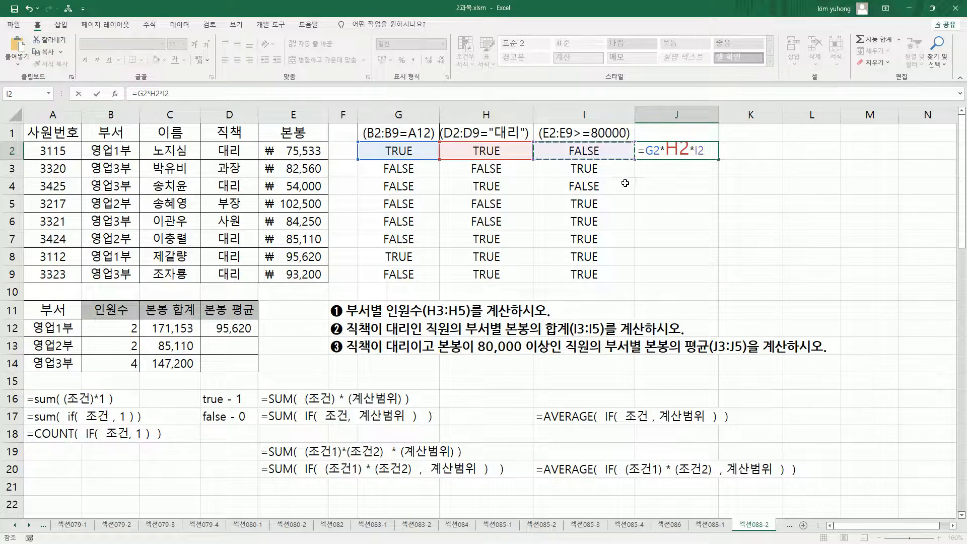
key("Return")
left_click(706, 155)
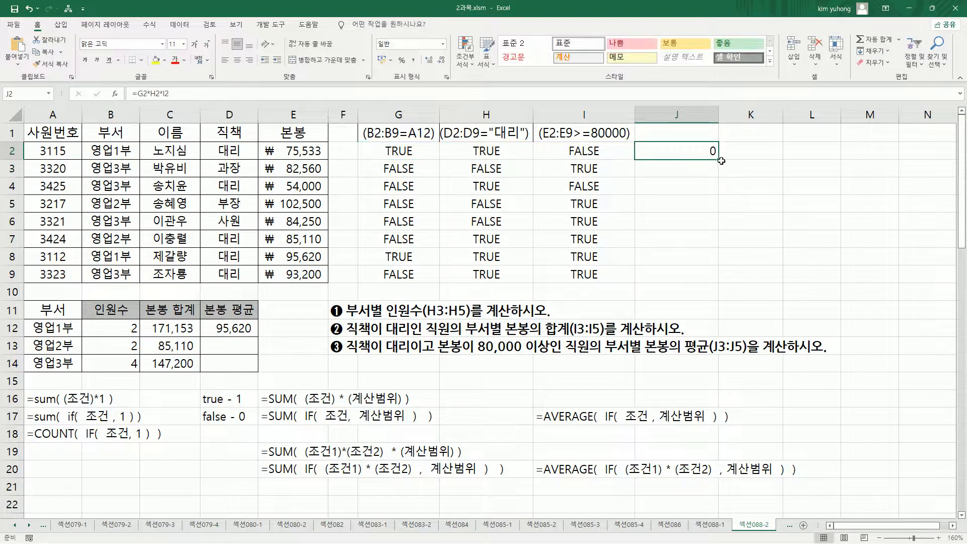
left_click_drag(717, 160, 708, 283)
Mark row 8's condition results and employee record, contrast them with the other rows' products, and clear the markings.
mouse_move(378, 251)
left_mouse_down()
mouse_move(387, 261)
mouse_move(725, 265)
left_mouse_up()
left_click_drag(30, 247, 326, 265)
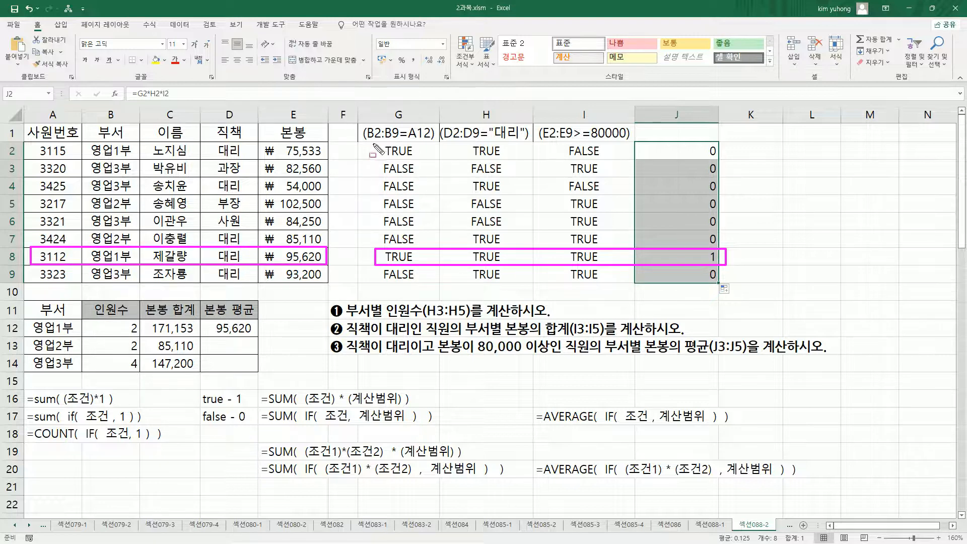
mouse_move(374, 142)
left_mouse_down()
mouse_move(470, 207)
mouse_move(603, 248)
left_mouse_up()
mouse_move(705, 139)
left_mouse_down()
mouse_move(727, 257)
mouse_move(719, 247)
left_mouse_up()
left_click_drag(378, 269, 614, 283)
left_click_drag(703, 269, 721, 285)
key("Escape")
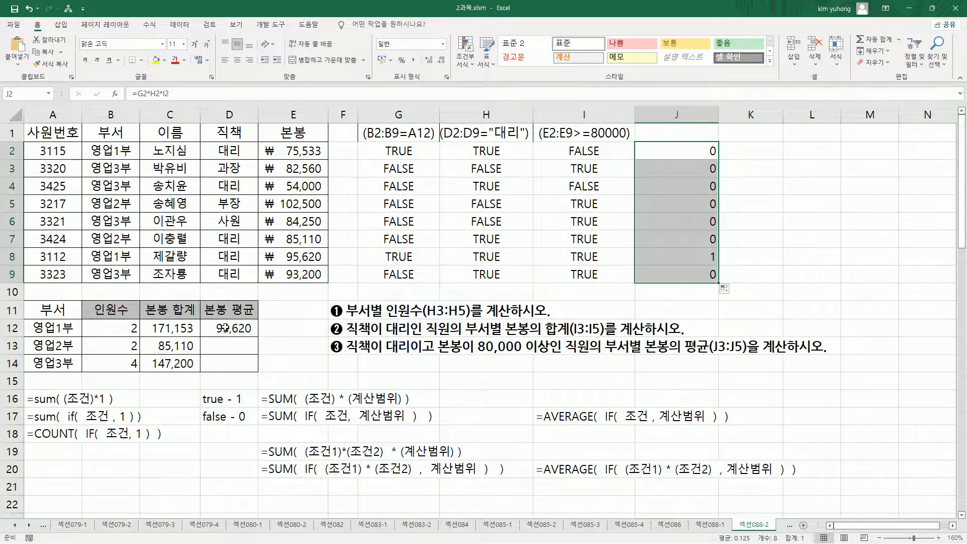
Open the D12 formula, mark its E2:E9 argument, J2:J9 and row 8's product, and close D12 as an array formula.
double_click(226, 328)
left_click_drag(300, 329, 585, 327)
left_click_drag(702, 140, 719, 290)
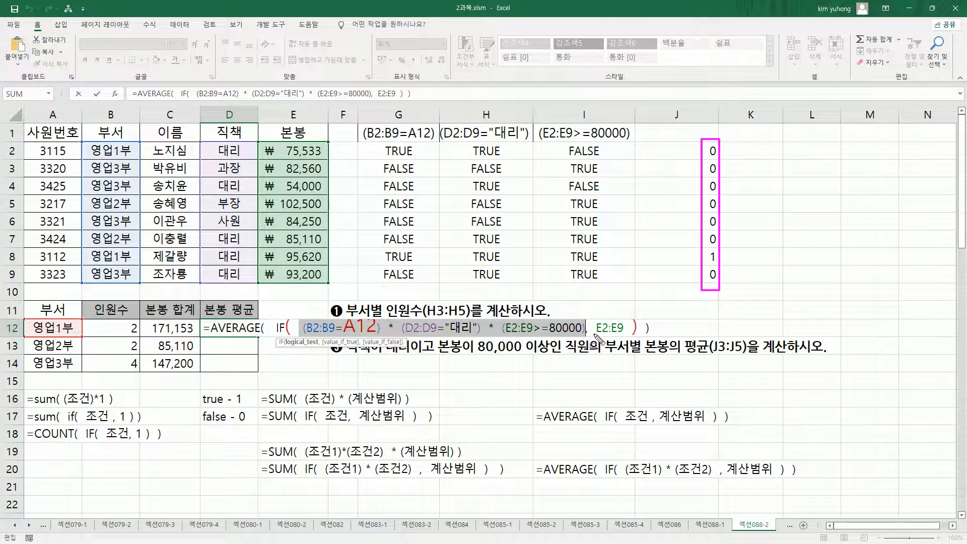
mouse_move(595, 334)
left_mouse_down()
mouse_move(627, 335)
mouse_move(625, 319)
left_mouse_up()
left_click_drag(687, 250, 743, 264)
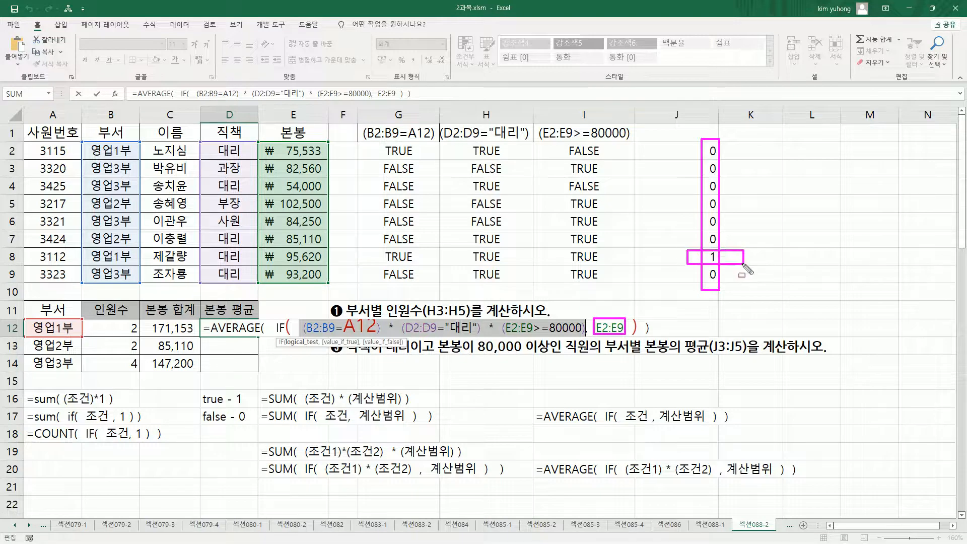
key("Escape")
key("ctrl+shift+Return")
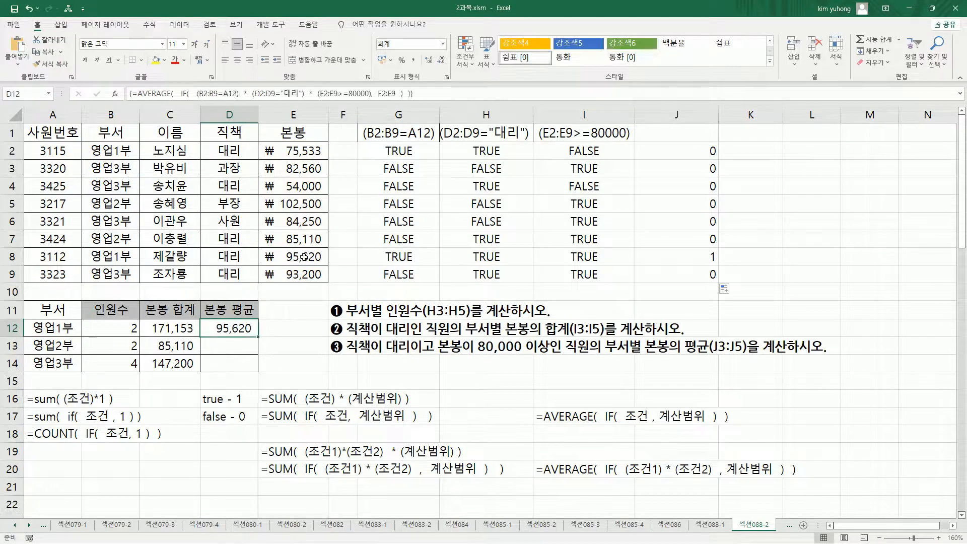
Copy the base pay in E8 to K8 beside row 8's product.
left_click(303, 256)
key("ctrl+c")
left_click(751, 255)
key("ctrl+v")
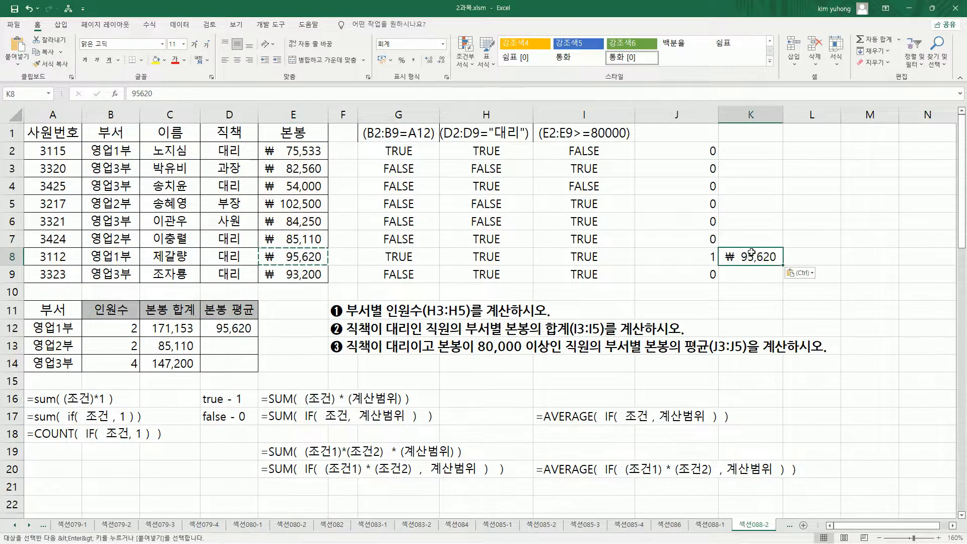
Mark the empty cells in K2:K9, the value in K8, the D12 average and the SUM pattern in row 16, and clear the markings.
key("ctrl+2")
mouse_move(723, 148)
left_mouse_down()
mouse_move(763, 235)
mouse_move(776, 240)
left_mouse_up()
left_click_drag(727, 271, 771, 280)
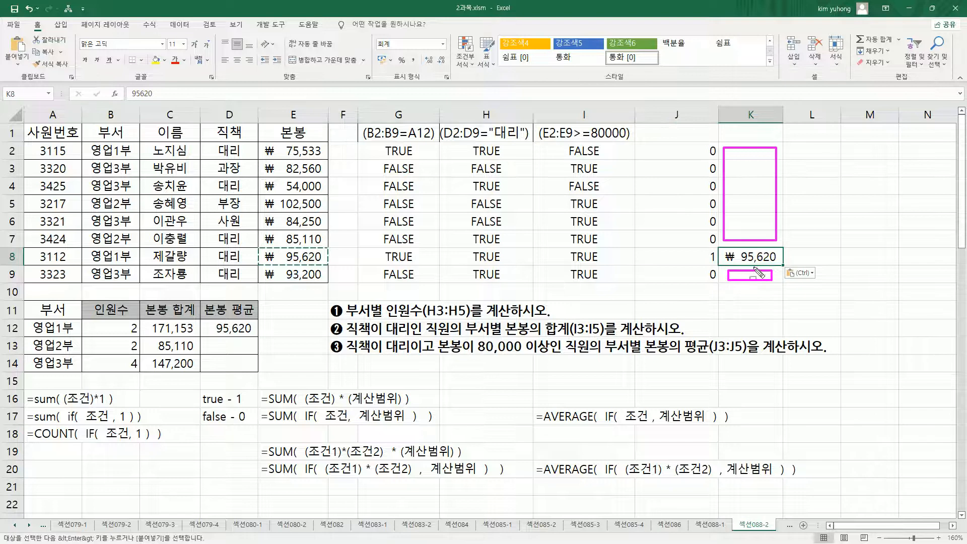
mouse_move(723, 245)
left_mouse_down()
mouse_move(742, 267)
mouse_move(787, 265)
left_mouse_up()
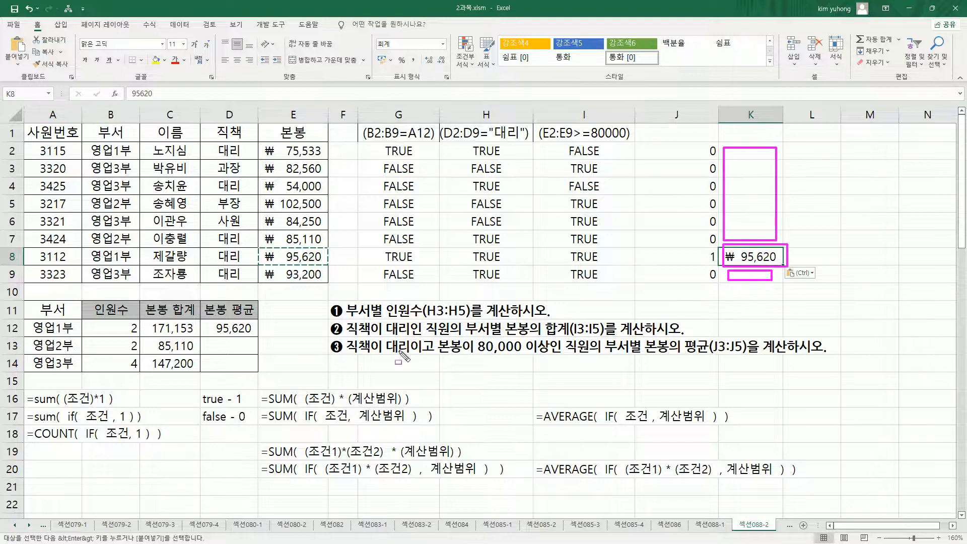
mouse_move(206, 335)
left_mouse_down()
mouse_move(208, 322)
mouse_move(250, 319)
mouse_move(262, 338)
left_mouse_up()
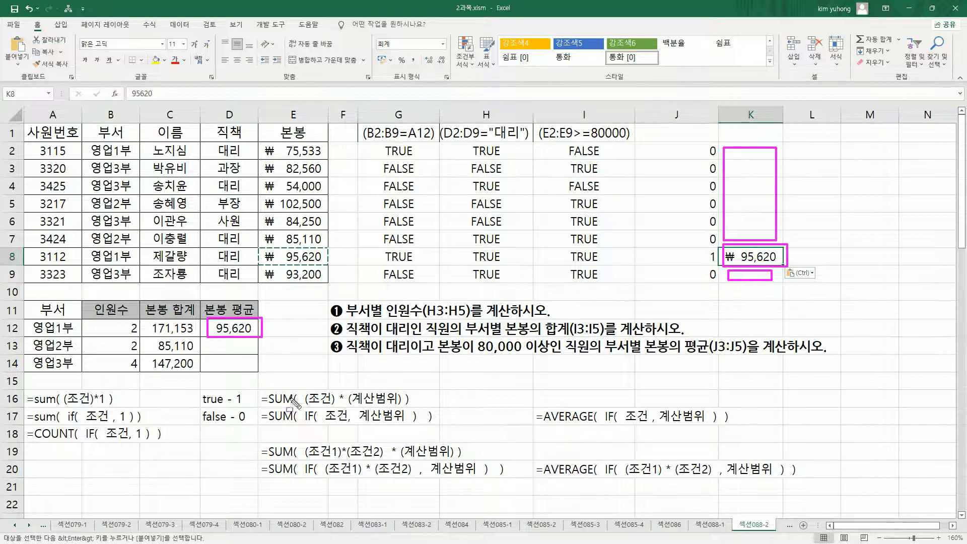
mouse_move(261, 405)
left_mouse_down()
mouse_move(261, 387)
mouse_move(410, 387)
mouse_move(430, 405)
left_mouse_up()
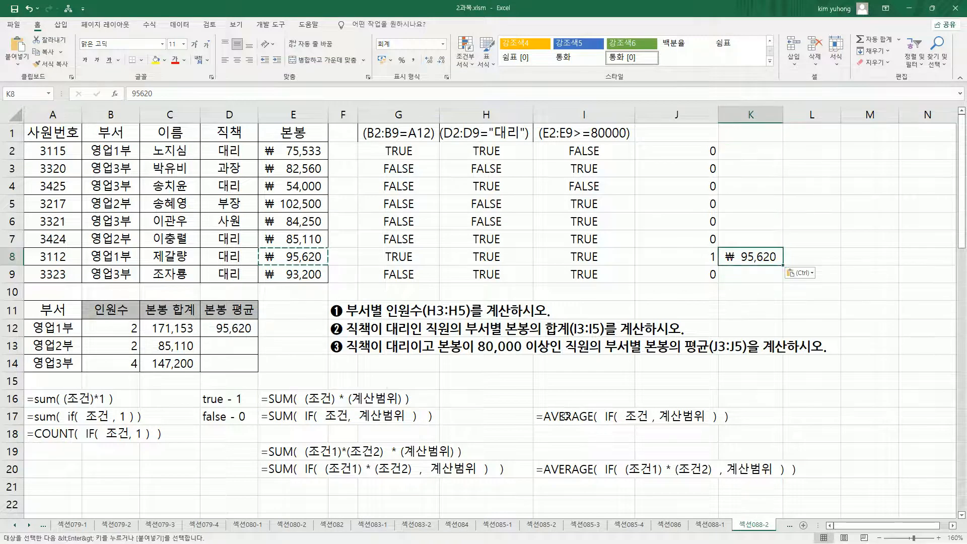
key("F2")
key("Escape")
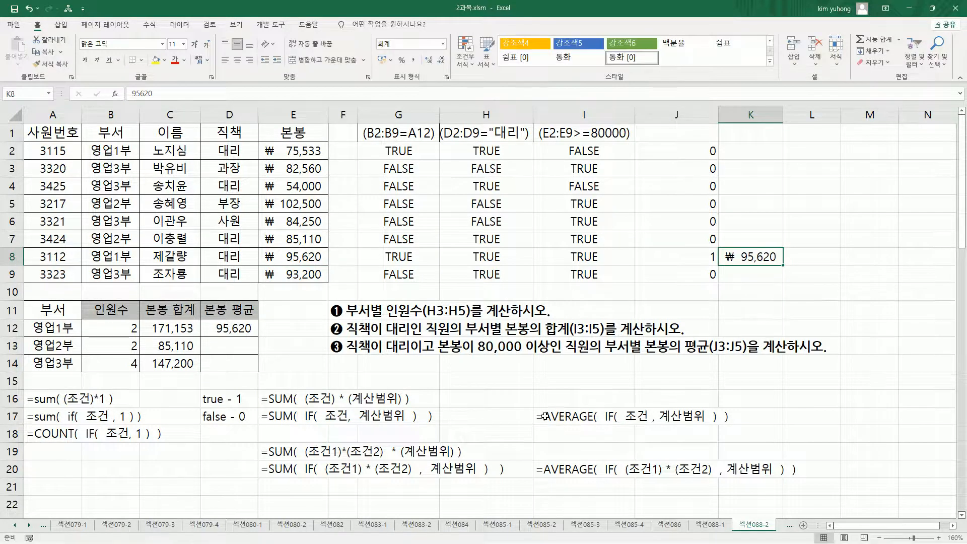
Copy the SUM pattern in row 16 to I16 and change its function so it reads =AVERAGE( (조건) * (계산범위) ).
left_click(318, 399)
key("ctrl+c")
left_click(568, 400)
key("ctrl+v")
double_click(568, 399)
left_click_drag(567, 400, 545, 400)
type("ㅁ")
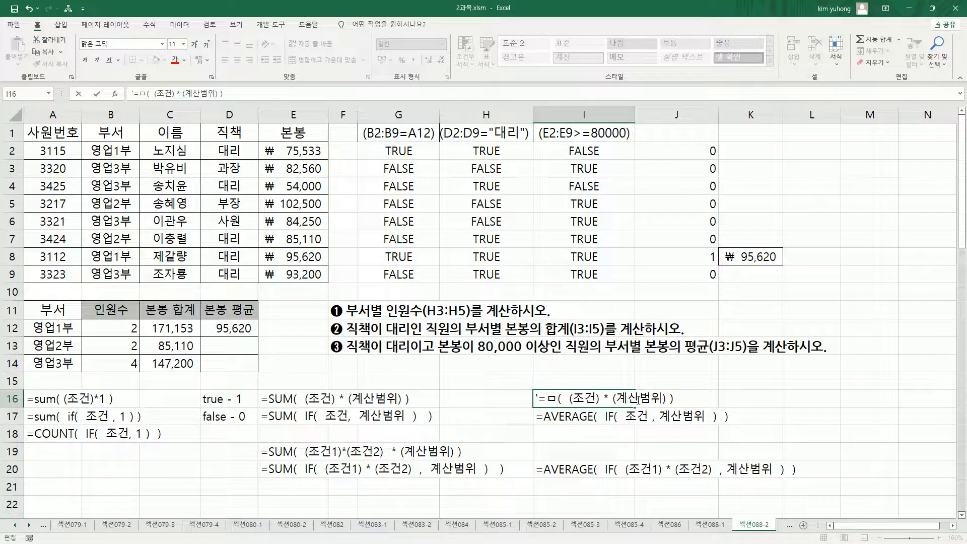
type("ㅍㄷㄱ")
key("BackSpace")
key("BackSpace")
key("BackSpace")
key("BackSpace")
key("Hangul")
type("AVERAGE")
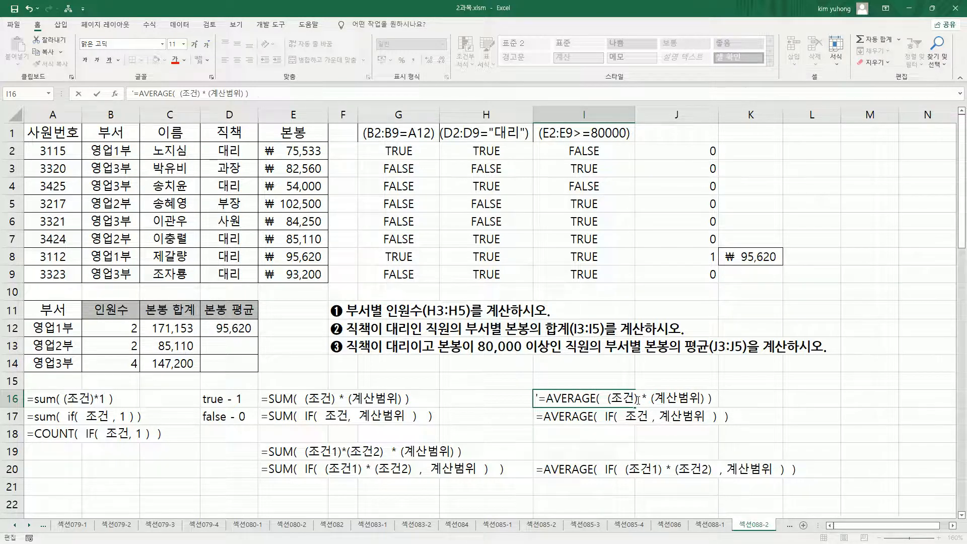
key("Return")
Mark the SUM and AVERAGE patterns in row 16, the condition headings in G1:I1 and the AVERAGE pattern's two terms, and clear the markings.
mouse_move(258, 385)
left_mouse_down()
mouse_move(436, 422)
mouse_move(427, 407)
left_mouse_up()
left_click_drag(531, 386, 736, 408)
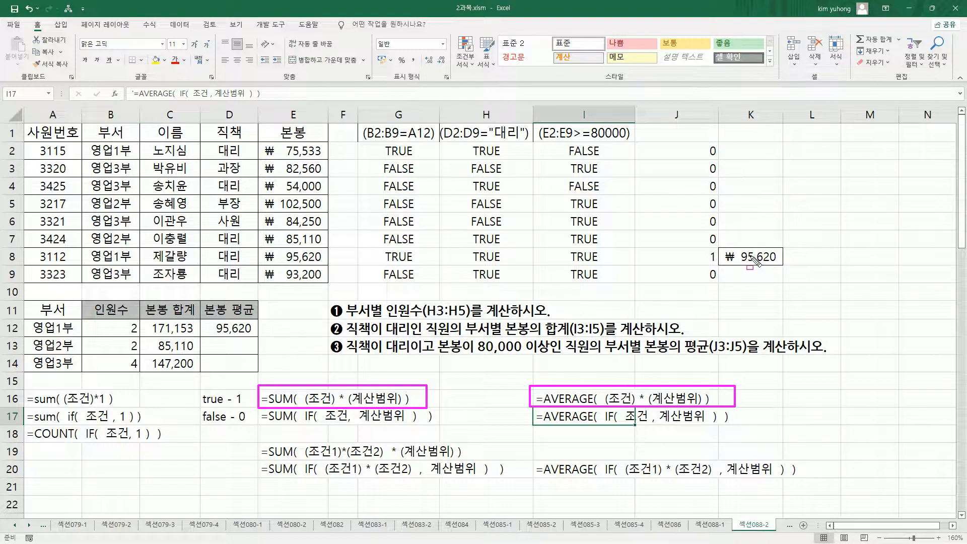
left_click_drag(604, 389, 636, 403)
mouse_move(360, 121)
left_mouse_down()
mouse_move(428, 145)
mouse_move(637, 144)
left_mouse_up()
left_click_drag(636, 387, 707, 408)
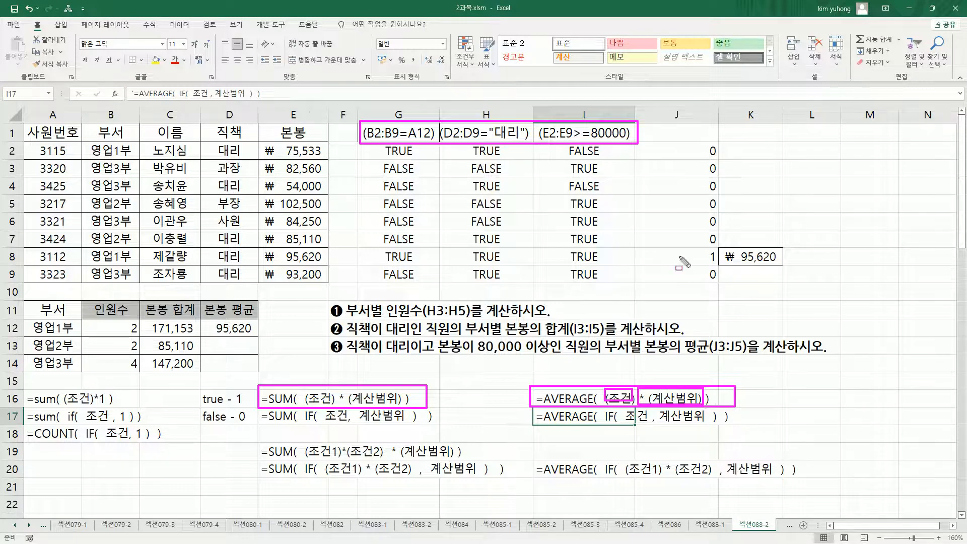
key("Escape")
Enter the heading *계산범위 in L1.
left_click(799, 133)
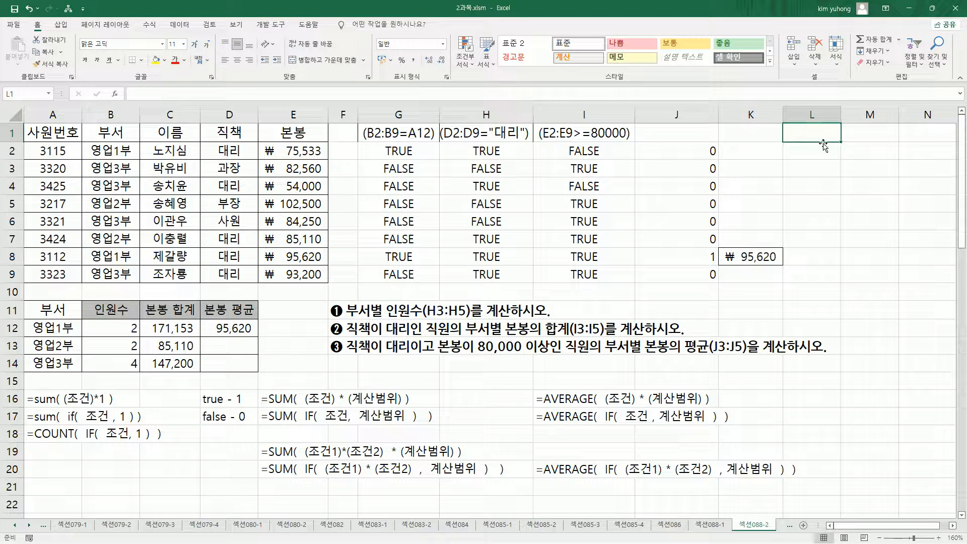
type("*R")
key("BackSpace")
type("계산범위")
key("Return")
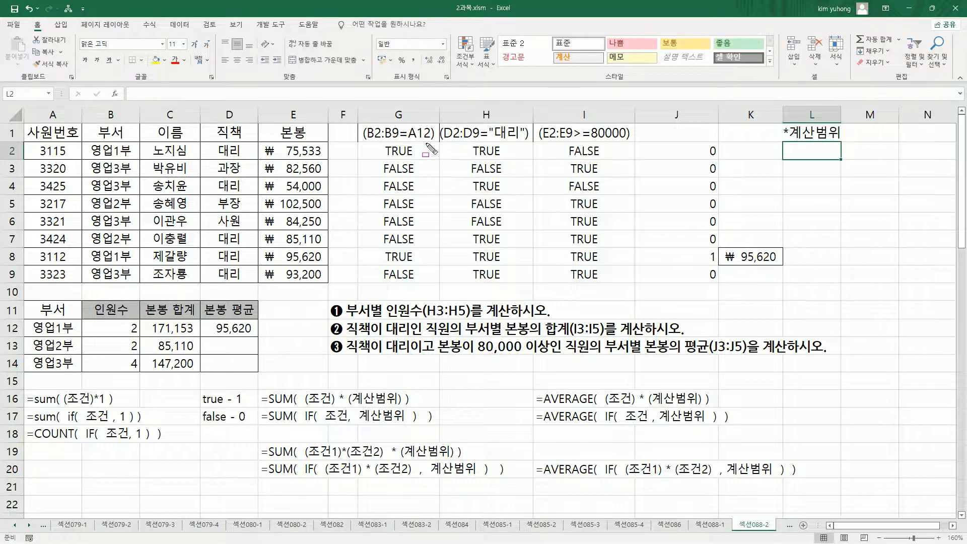
Mark the condition results in G2:I9, the L1 heading and the AVERAGE pattern in I16, and clear the markings.
mouse_move(373, 142)
left_mouse_down()
mouse_move(626, 156)
mouse_move(627, 284)
left_mouse_up()
left_click_drag(782, 124, 844, 140)
mouse_move(536, 404)
left_mouse_down()
mouse_move(709, 403)
mouse_move(715, 387)
left_mouse_up()
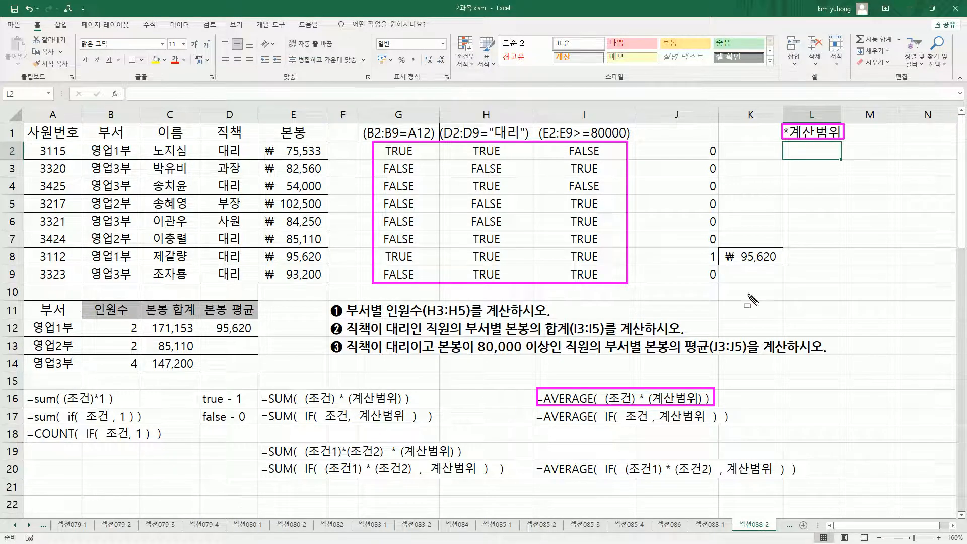
key("Escape")
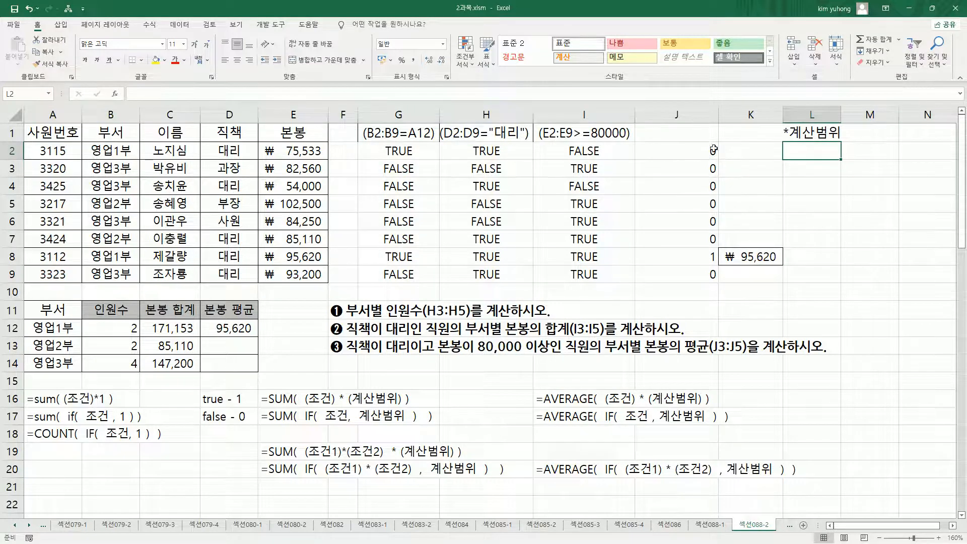
Enter =J2*E2 in L2 to multiply the condition product by the base pay and fill it down to L9.
left_click(789, 137)
left_click(791, 154)
type("=")
left_click_drag(686, 149, 719, 285)
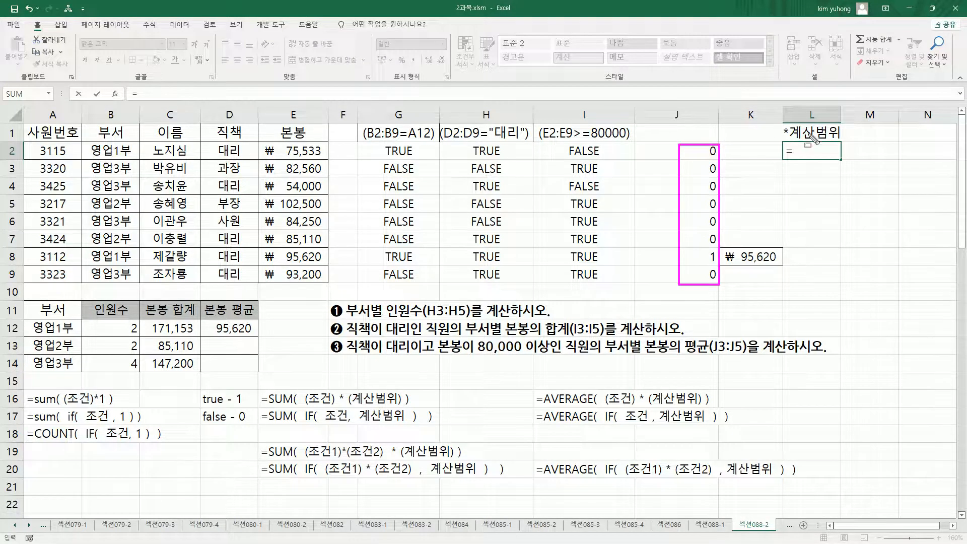
key("Escape")
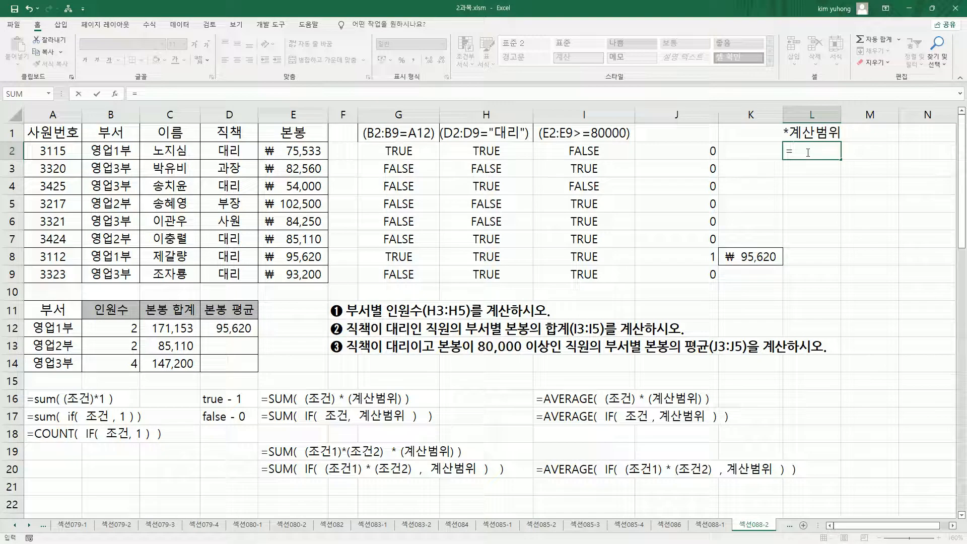
left_click(687, 152)
type("*")
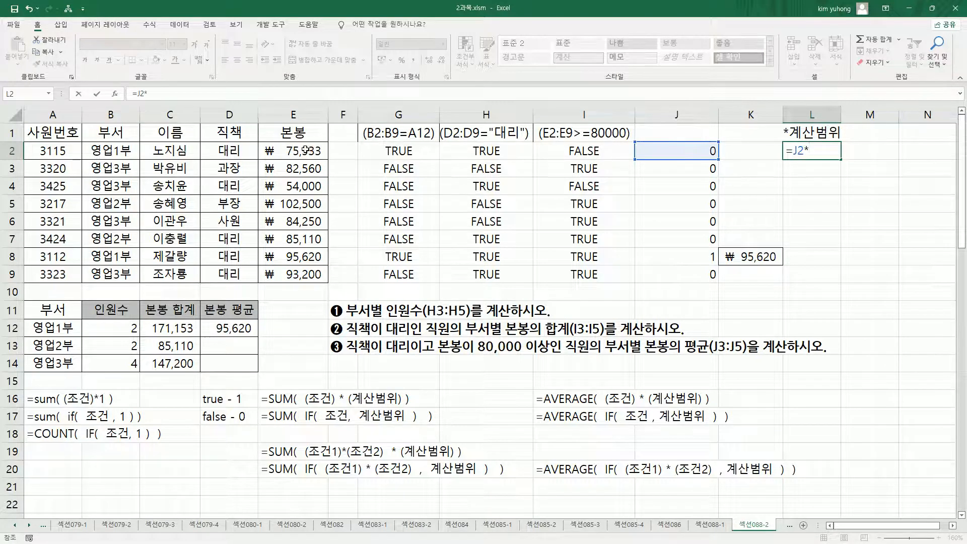
left_click(305, 150)
key("Return")
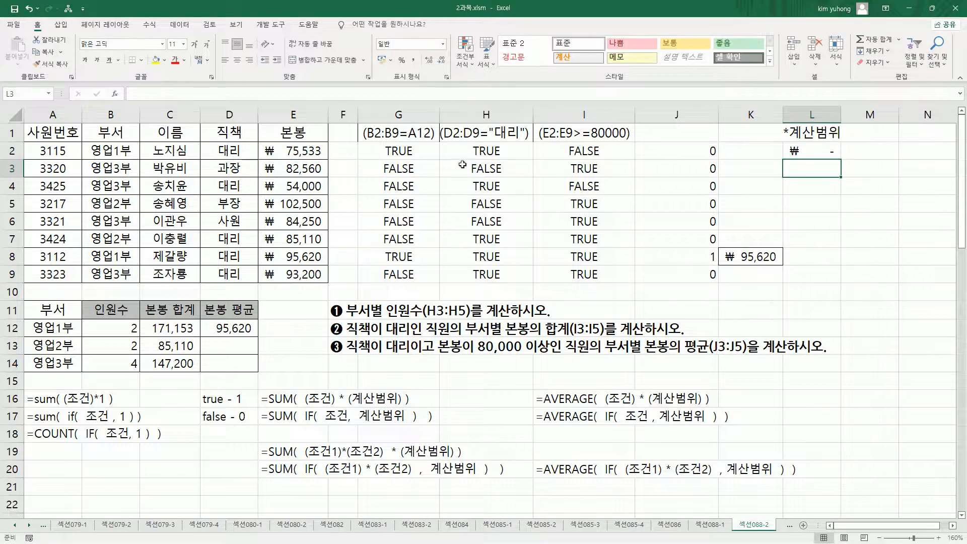
left_click(824, 149)
left_click_drag(840, 159, 852, 283)
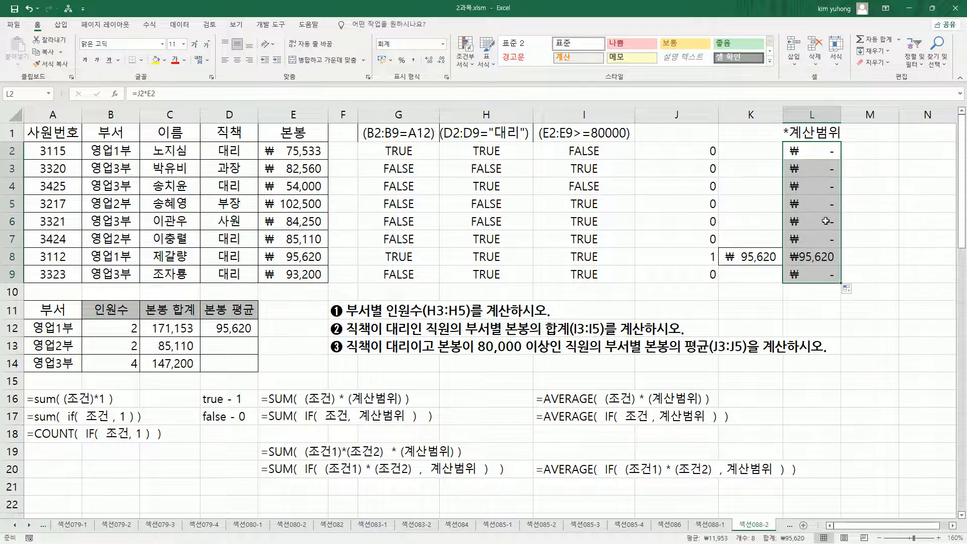
Set the number format of K2:L9 to General (일반).
left_click_drag(748, 150, 804, 274)
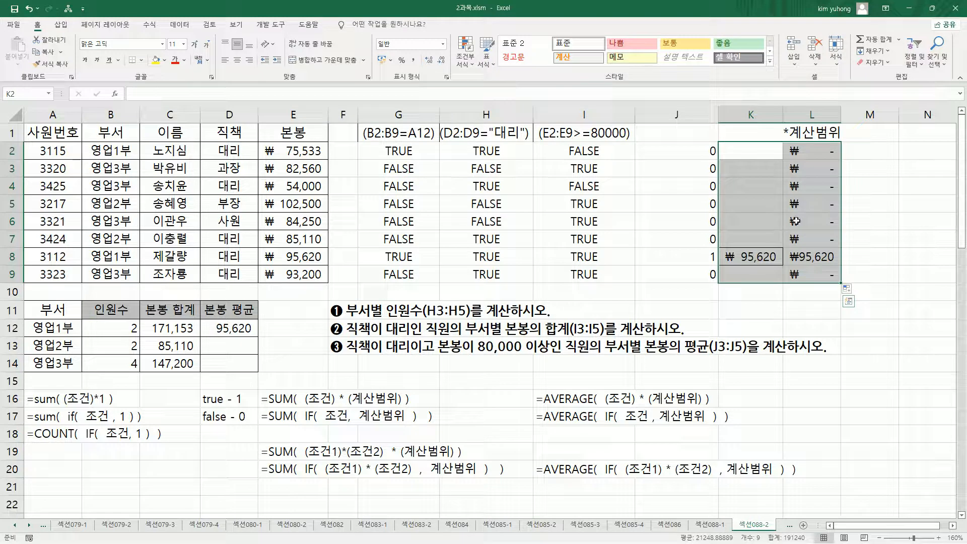
key("ctrl+1")
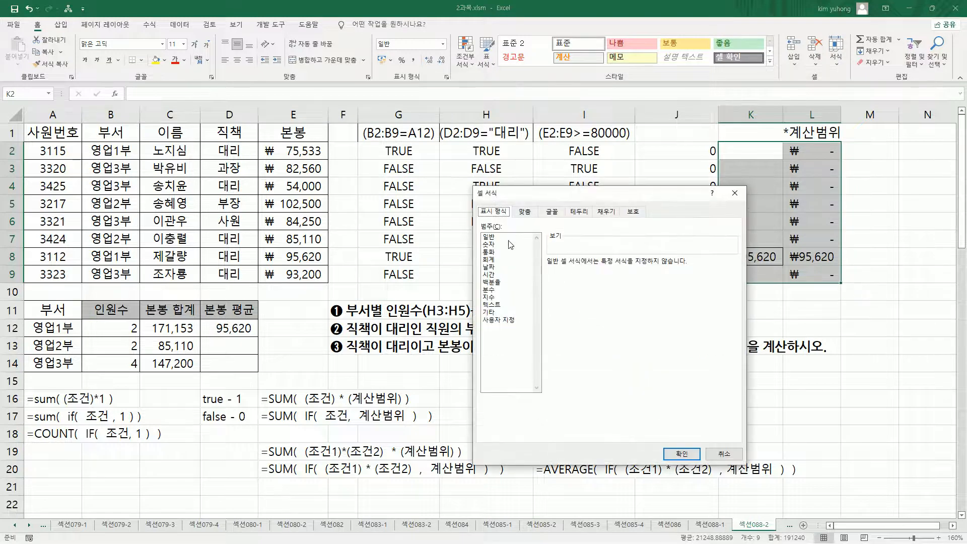
left_click(682, 453)
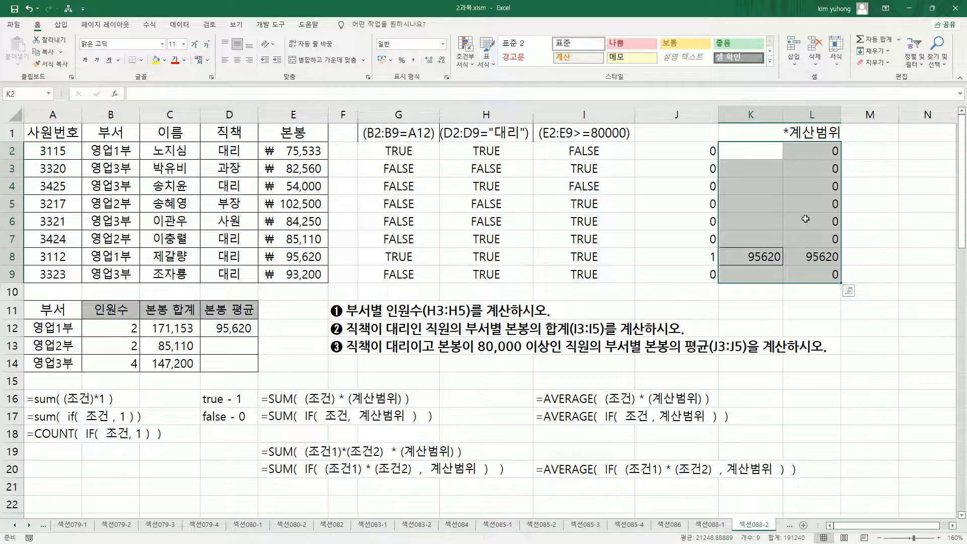
Enter the heading ", 계산범위" in K1 and fit the widths of columns K and L to their contents.
left_click(740, 132)
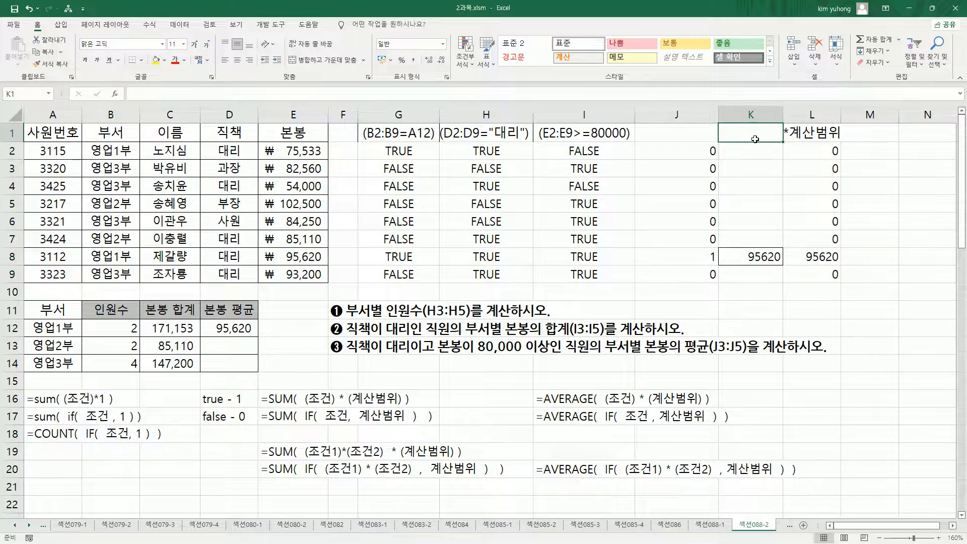
left_click(750, 115)
left_click(748, 134)
type(",ㄱ")
type("산범위")
key("Return")
key("Up")
key("F2")
key("Return")
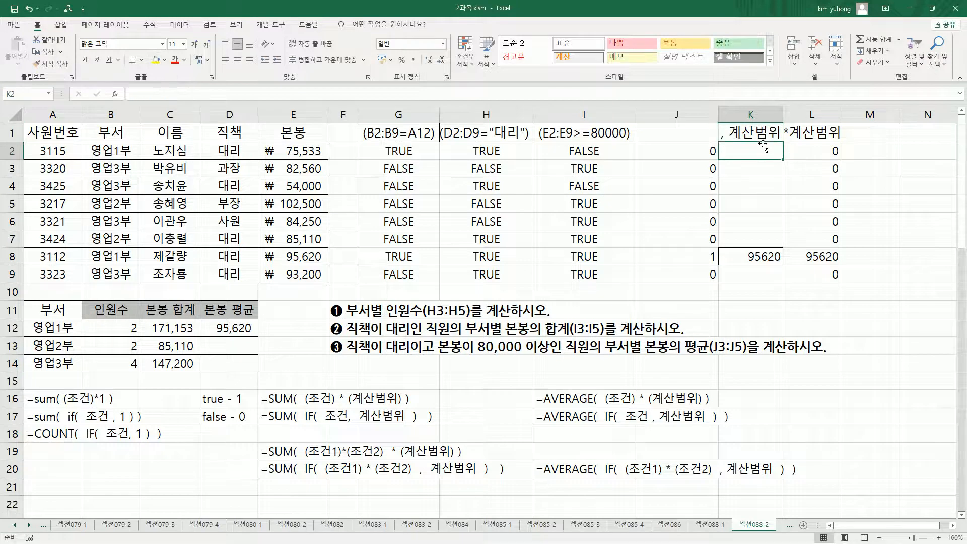
double_click(782, 114)
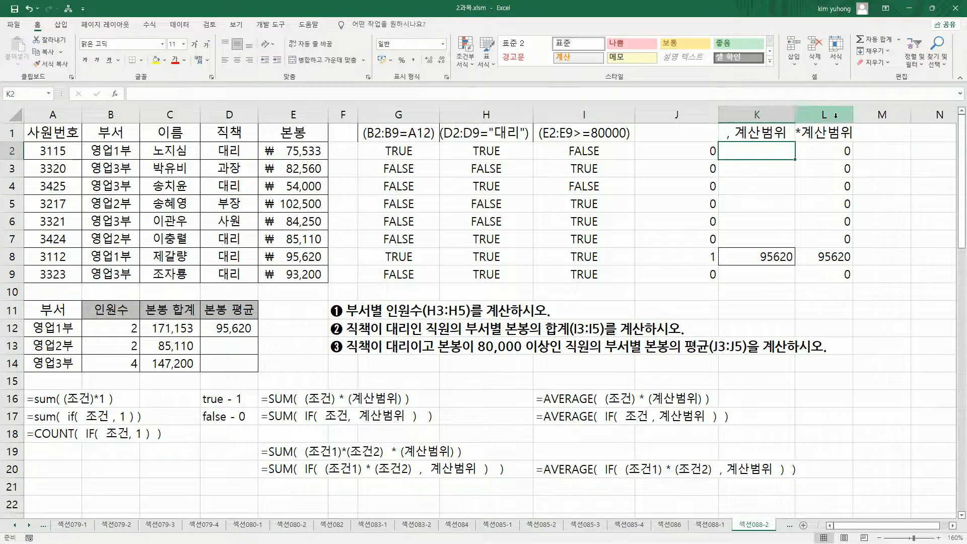
double_click(851, 114)
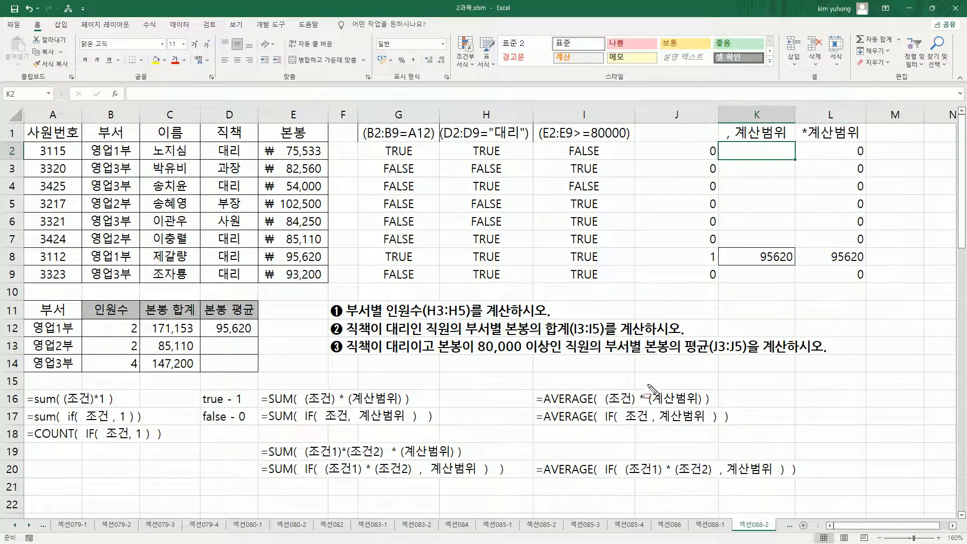
Mark the * (계산범위) term in the AVERAGE and SUM patterns of row 16, and clear the markings.
left_click_drag(638, 388, 699, 406)
mouse_move(336, 390)
left_mouse_down()
mouse_move(350, 406)
mouse_move(402, 404)
left_mouse_up()
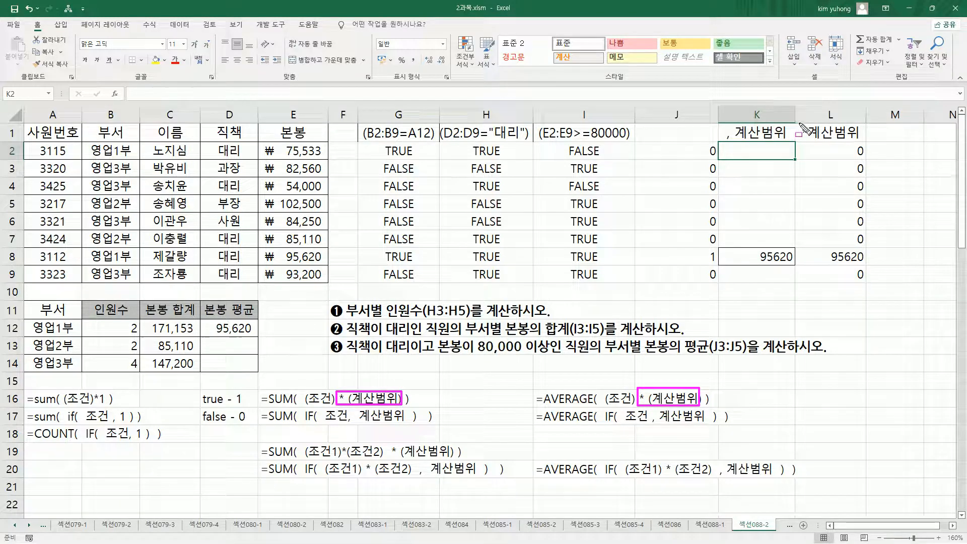
key("Escape")
Mark K2:K9 and L2:L9 to compare the two result columns, and highlight the value in K8.
mouse_move(721, 145)
left_mouse_down()
mouse_move(766, 252)
mouse_move(790, 282)
left_mouse_up()
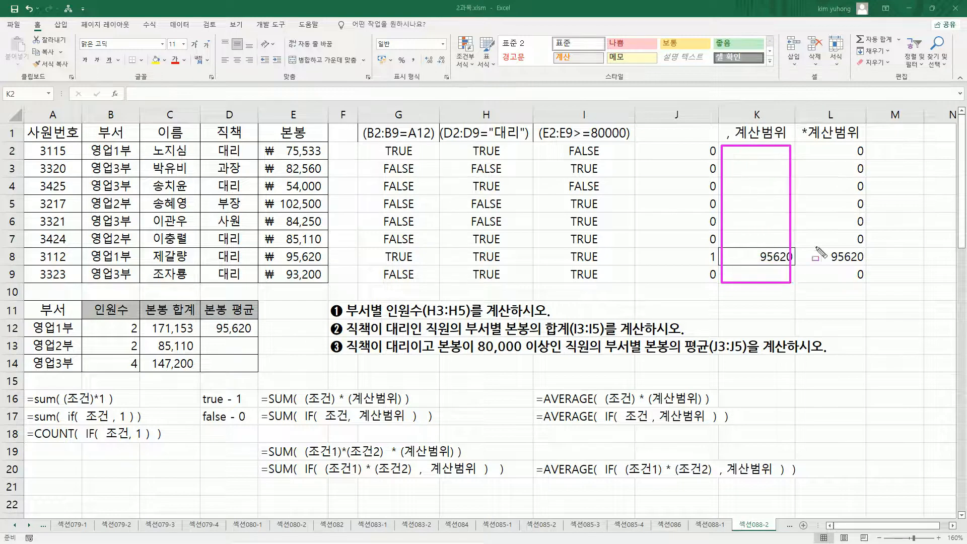
mouse_move(797, 143)
left_mouse_down()
mouse_move(831, 244)
mouse_move(866, 283)
left_mouse_up()
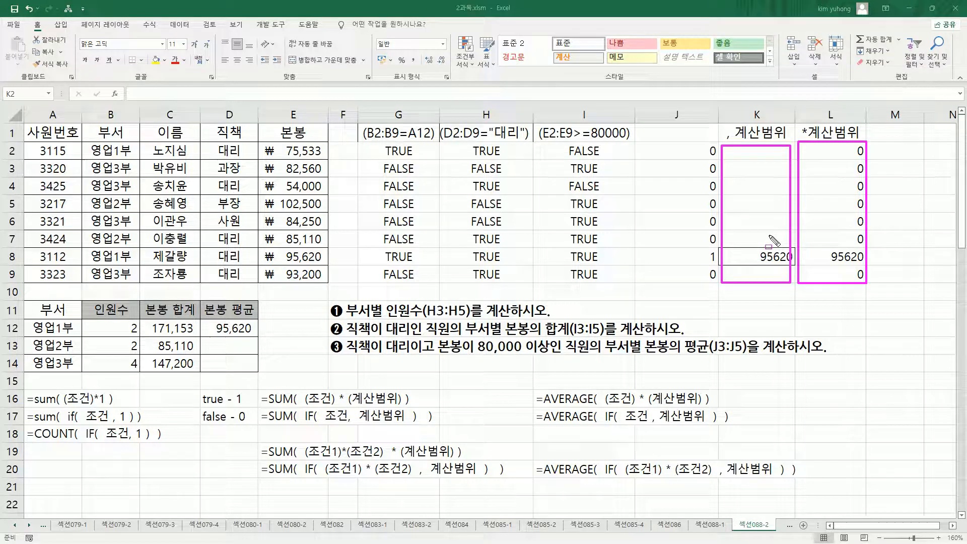
left_click_drag(755, 249, 793, 264)
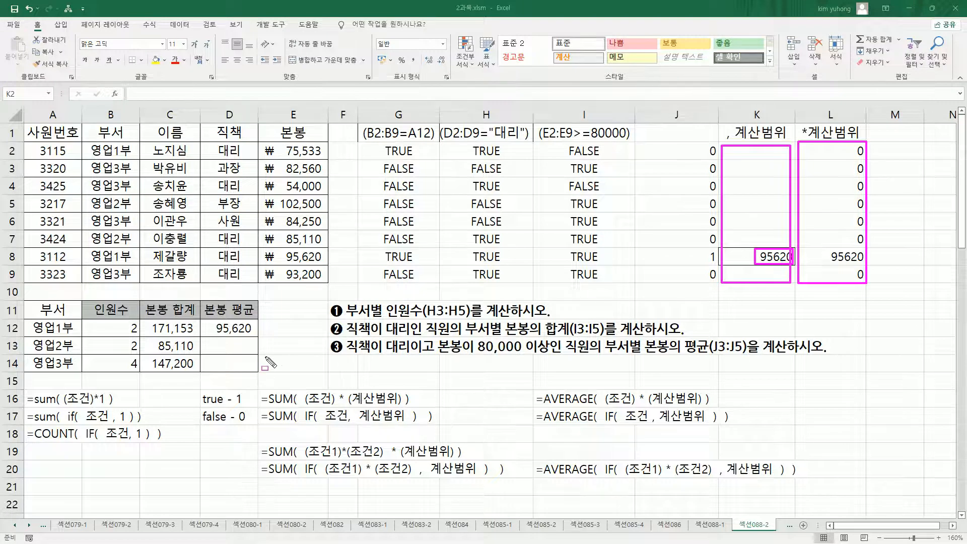
Box the zeros in L2:L7 and L9 and the nonzero value in L8.
mouse_move(859, 149)
left_mouse_down()
mouse_move(867, 246)
mouse_move(867, 146)
left_mouse_up()
left_click_drag(856, 267, 866, 281)
left_click_drag(825, 249, 864, 261)
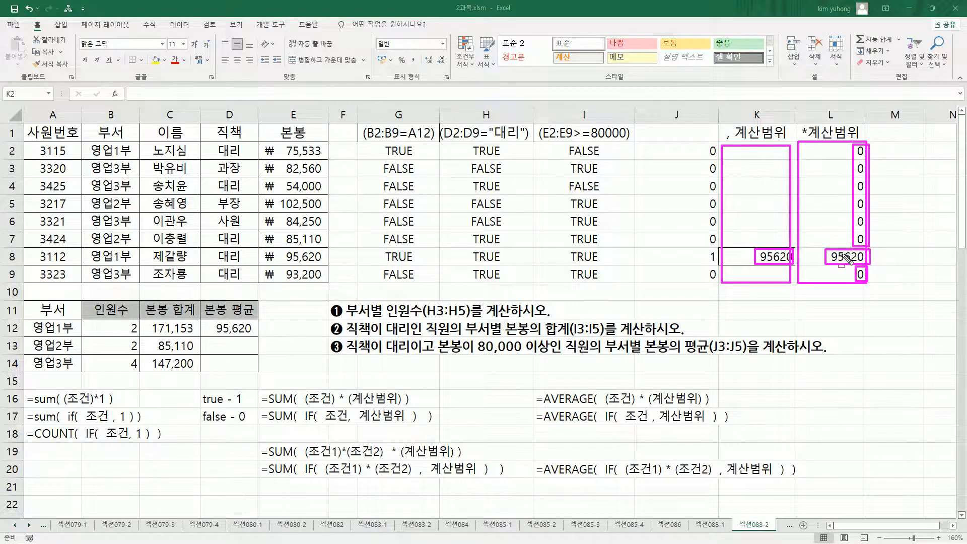
Mark the value in K8 again, strike through the zeros in column L, and box the whole range L2:L9.
mouse_move(756, 247)
left_mouse_down()
mouse_move(739, 265)
mouse_move(795, 264)
left_mouse_up()
mouse_move(849, 157)
left_mouse_down()
mouse_move(874, 158)
mouse_move(871, 214)
left_mouse_up()
left_click_drag(850, 228, 868, 228)
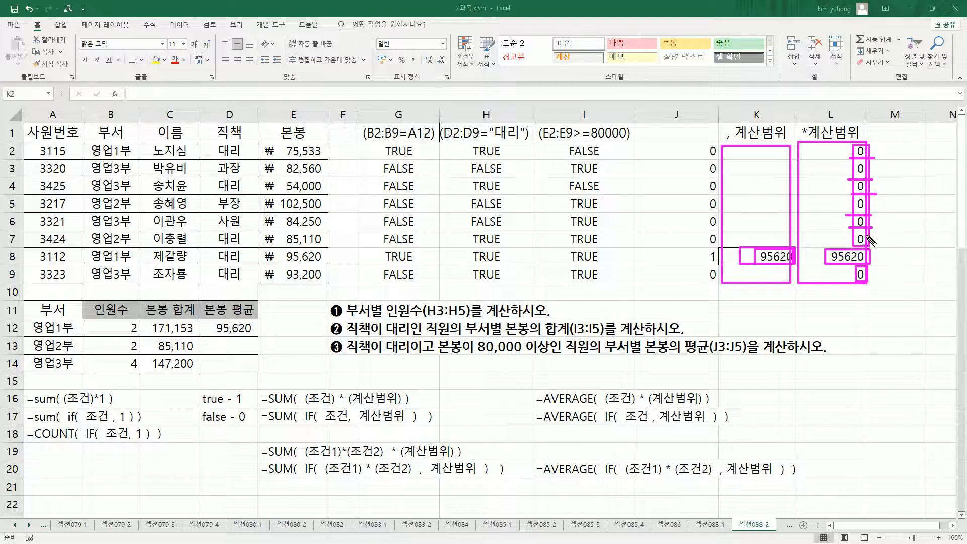
left_click_drag(848, 278, 868, 278)
mouse_move(820, 142)
left_mouse_down()
mouse_move(866, 282)
mouse_move(878, 287)
left_mouse_up()
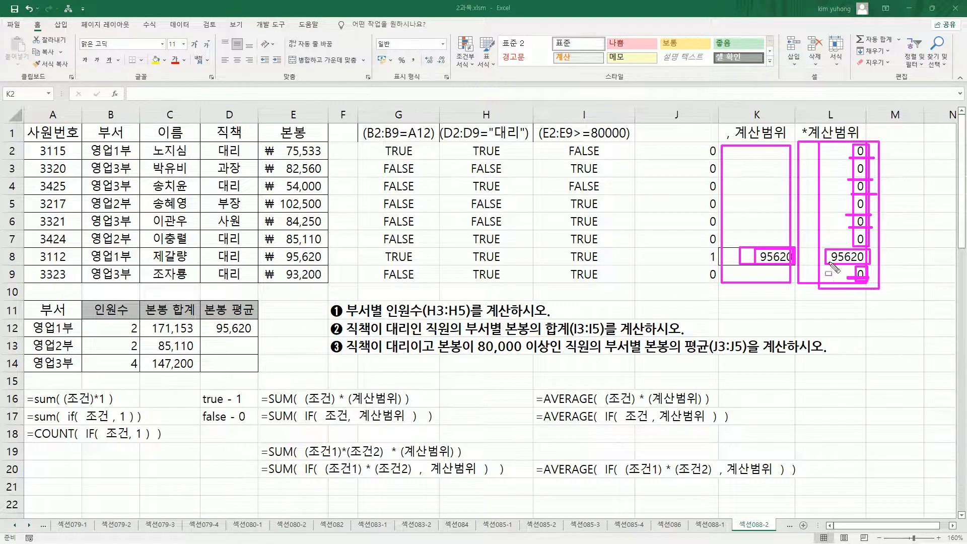
Mark the heading in L1 and the matching =AVERAGE( (조건) * (계산범위) ) pattern in row 16.
mouse_move(800, 124)
left_mouse_down()
mouse_move(816, 143)
mouse_move(867, 142)
left_mouse_up()
mouse_move(637, 389)
left_mouse_down()
mouse_move(692, 404)
mouse_move(700, 391)
left_mouse_up()
mouse_move(534, 406)
left_mouse_down()
mouse_move(703, 405)
mouse_move(719, 392)
left_mouse_up()
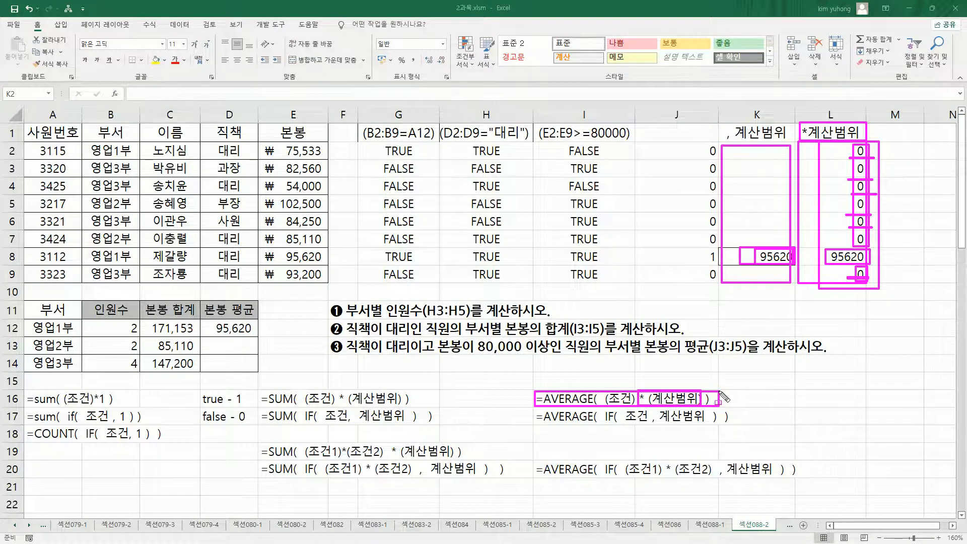
Clear the markings and delete the =AVERAGE( (조건) * (계산범위) ) pattern from I16.
key("Escape")
left_click(579, 399)
key("Delete")
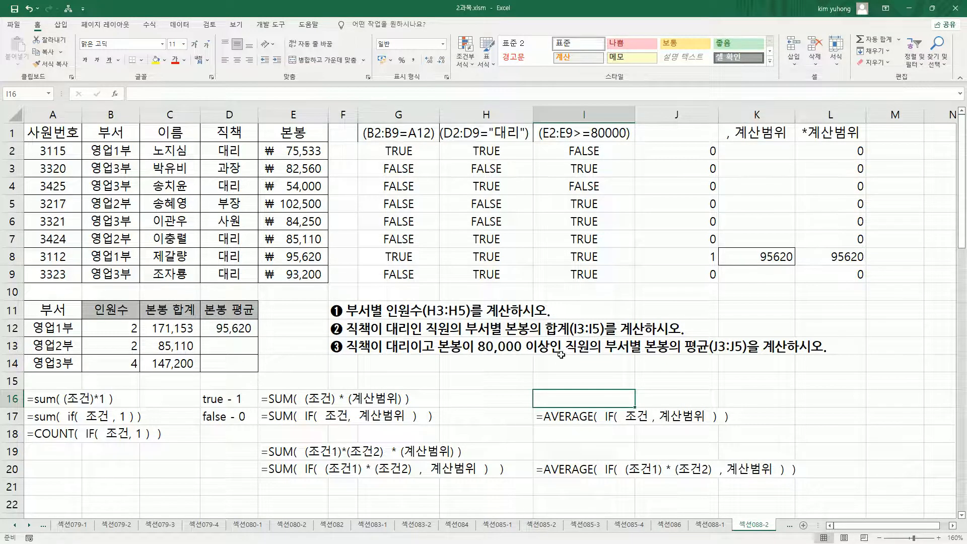
Mark the AVERAGE with IF patterns in rows 17 and 20, and clear the markings.
left_click(519, 380)
mouse_move(531, 407)
left_mouse_down()
mouse_move(574, 428)
mouse_move(736, 408)
left_mouse_up()
mouse_move(532, 458)
left_mouse_down()
mouse_move(531, 480)
mouse_move(810, 458)
left_mouse_up()
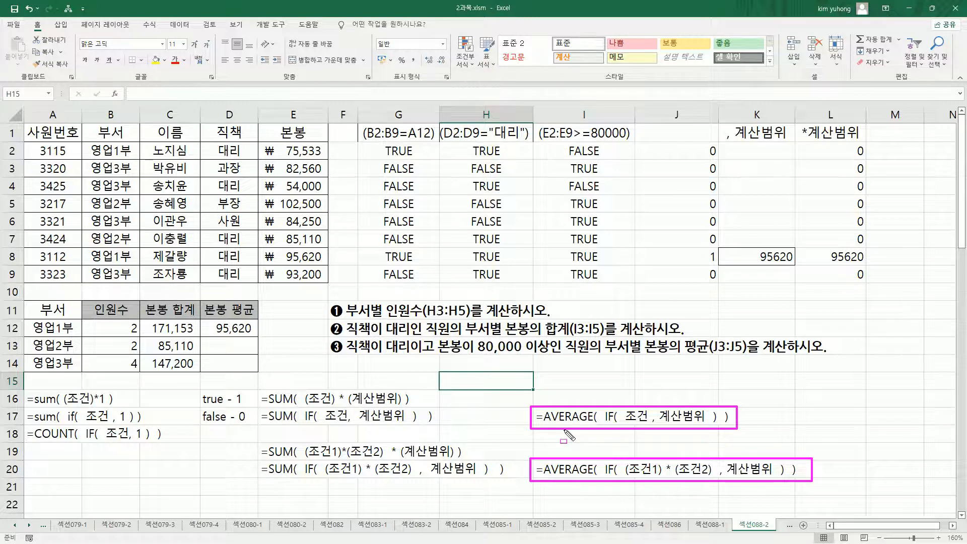
key("Escape")
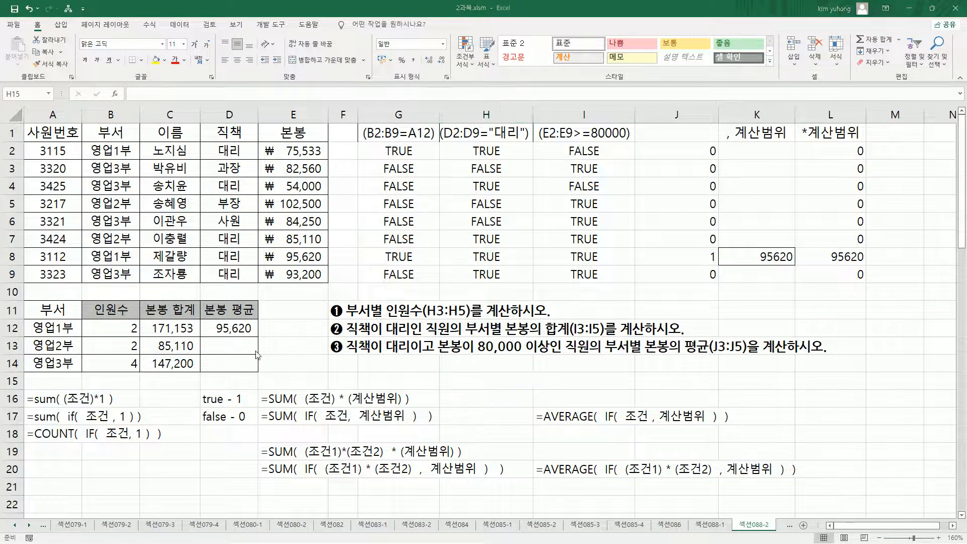
Open the D12 formula for editing, mark D12:D14 and the ranges B2:B9, D2:D9 and E2:E9, and clear the markings.
left_click(247, 333)
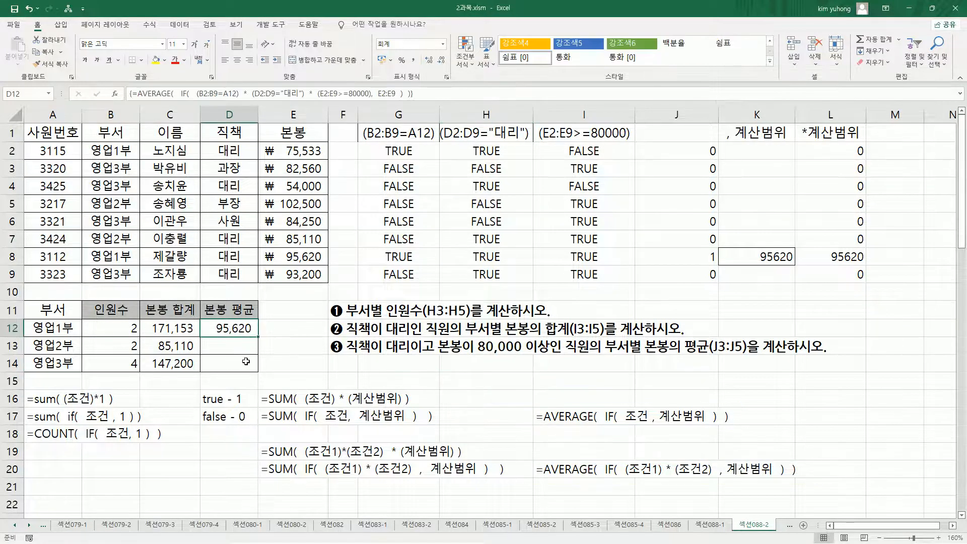
double_click(247, 328)
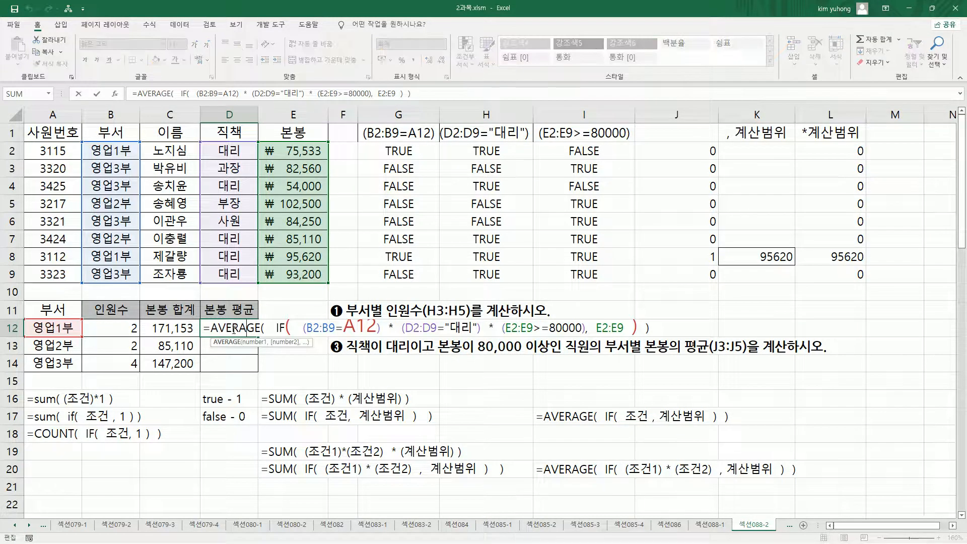
mouse_move(218, 321)
left_mouse_down()
mouse_move(237, 330)
mouse_move(239, 364)
left_mouse_up()
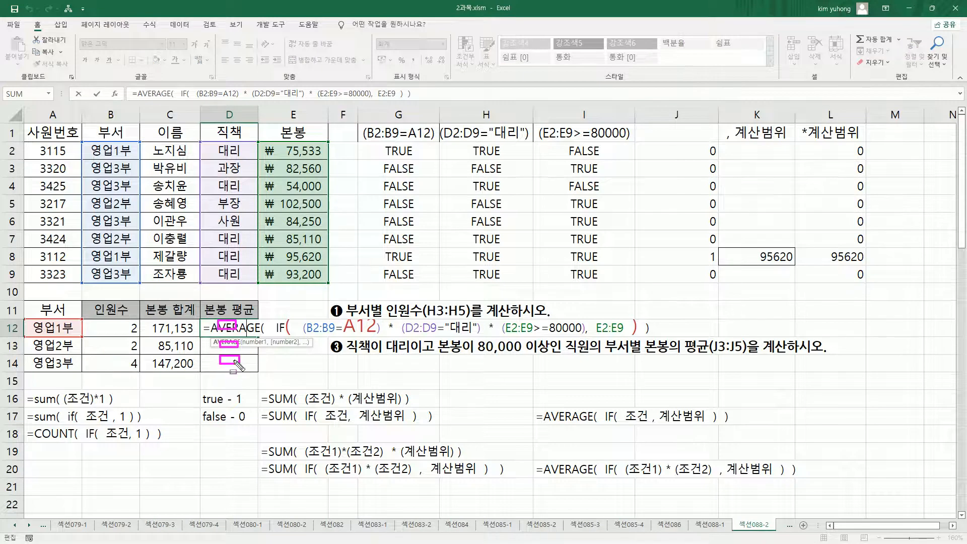
left_click_drag(88, 142, 133, 280)
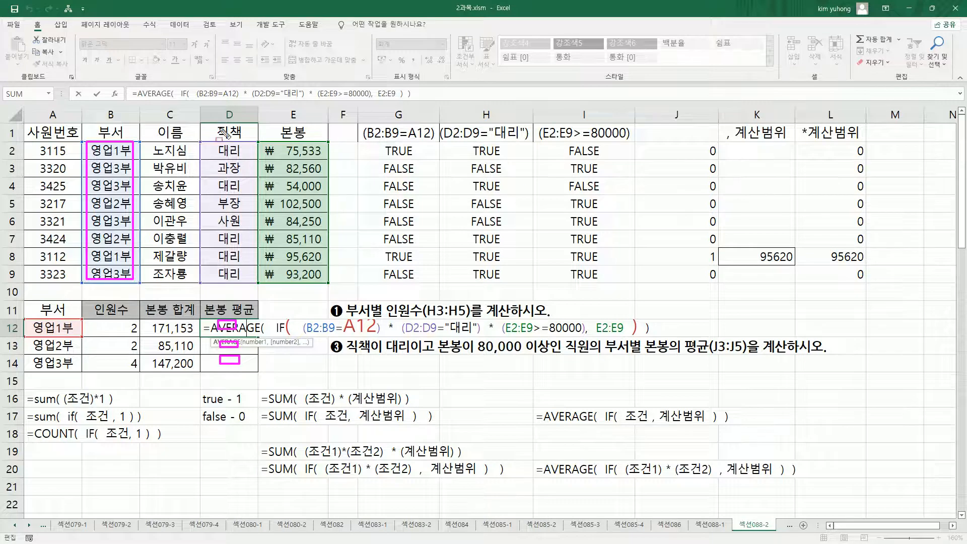
mouse_move(211, 141)
left_mouse_down()
mouse_move(214, 267)
mouse_move(249, 288)
left_mouse_up()
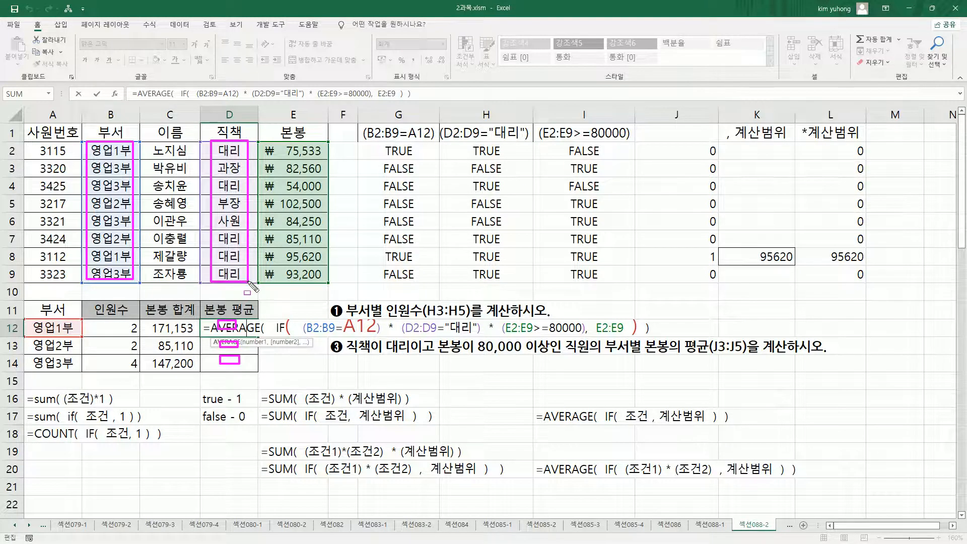
mouse_move(278, 144)
left_mouse_down()
mouse_move(276, 272)
mouse_move(324, 151)
mouse_move(324, 280)
left_mouse_up()
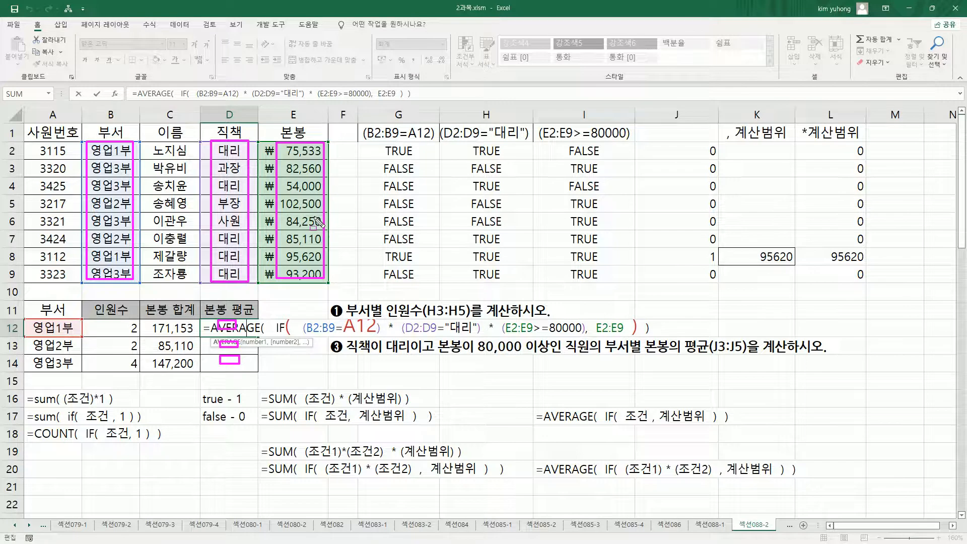
mouse_move(281, 147)
left_mouse_down()
mouse_move(281, 234)
mouse_move(321, 276)
left_mouse_up()
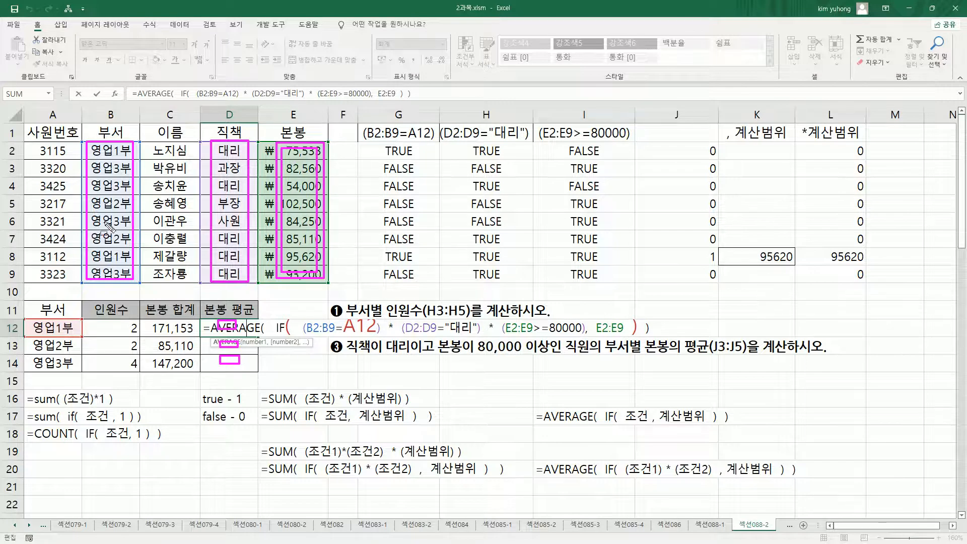
key("Escape")
Make B2:B9, D2:D9 and both E2:E9 references absolute in D12, re-enter it as an array formula, and fill it down to D14.
double_click(314, 327)
key("F4")
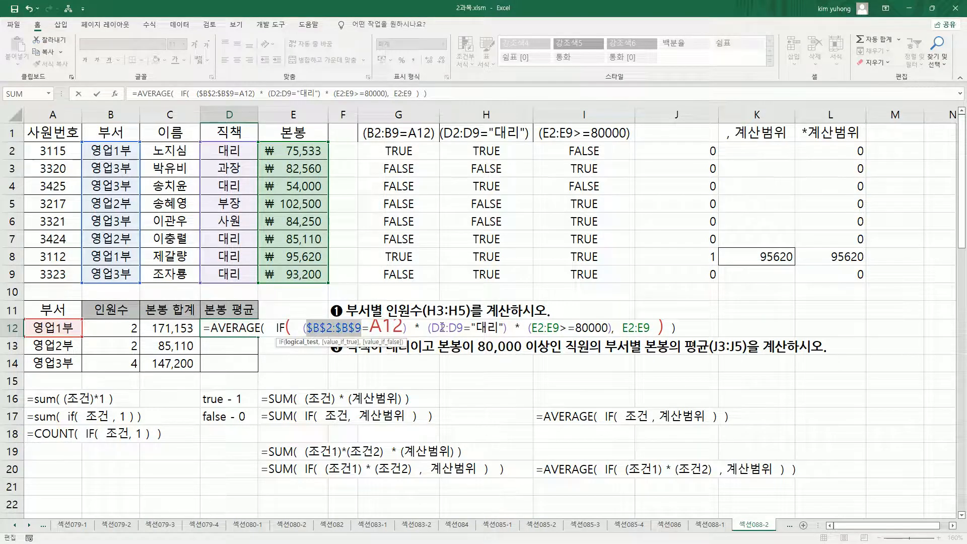
double_click(442, 326)
key("F4")
left_click_drag(558, 328, 578, 328)
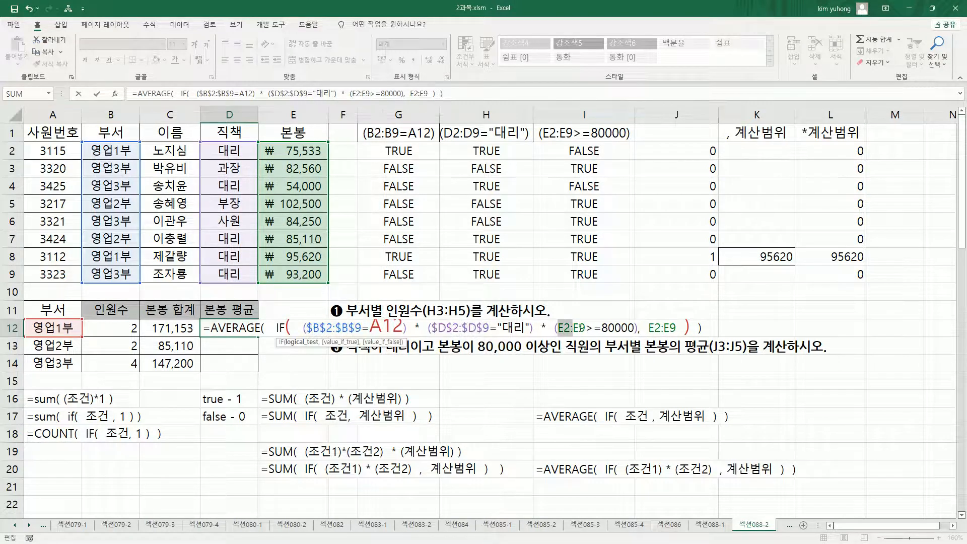
double_click(658, 328)
key("F4")
left_click(574, 328)
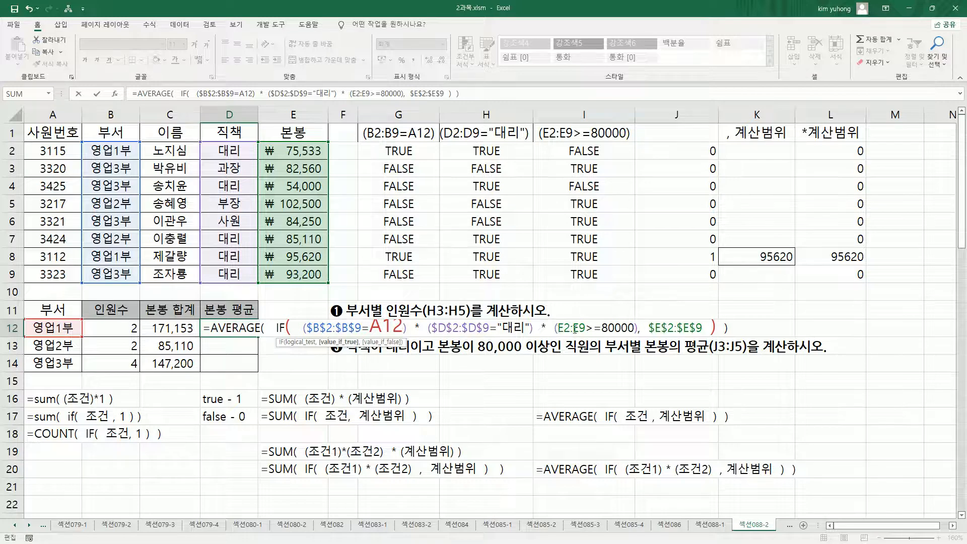
double_click(575, 328)
key("F4")
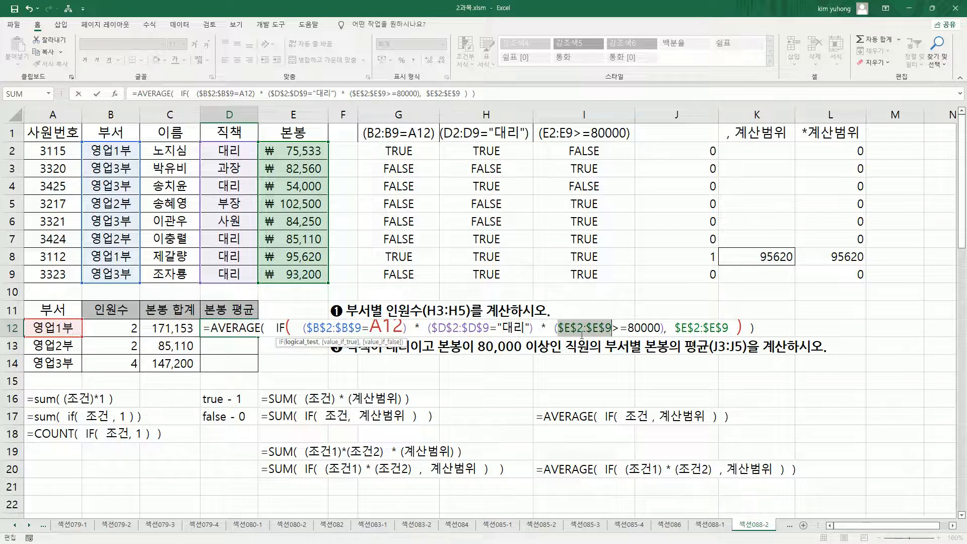
key("ctrl+shift+Return")
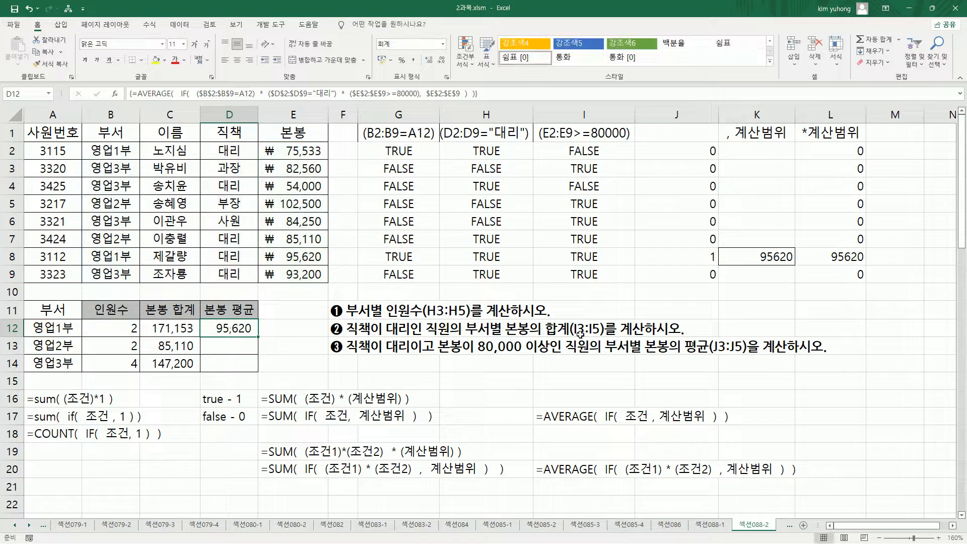
left_click_drag(258, 336, 258, 371)
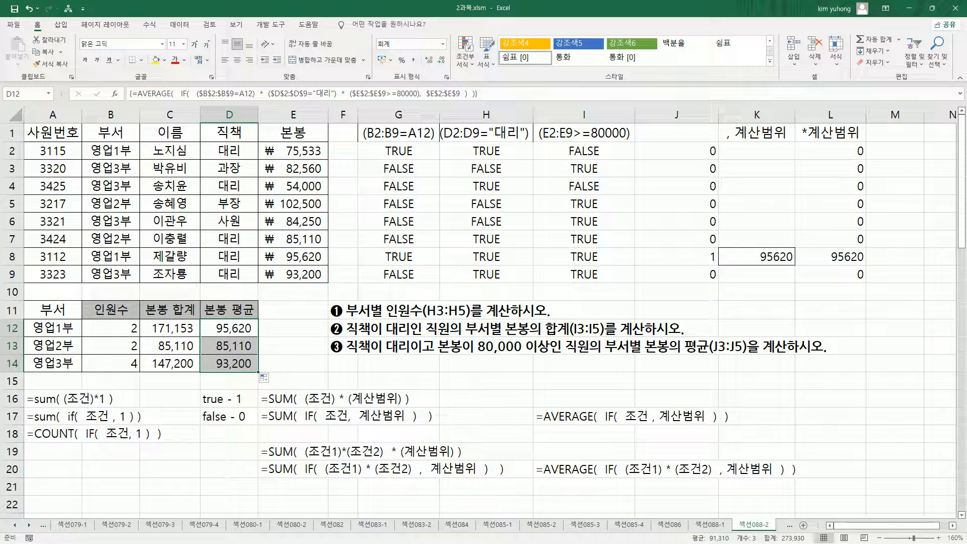
Switch to the 수식 만들기 slide and box the single-condition and multiple-condition counting formulas and the nested IF alternatives.
key("alt+Tab")
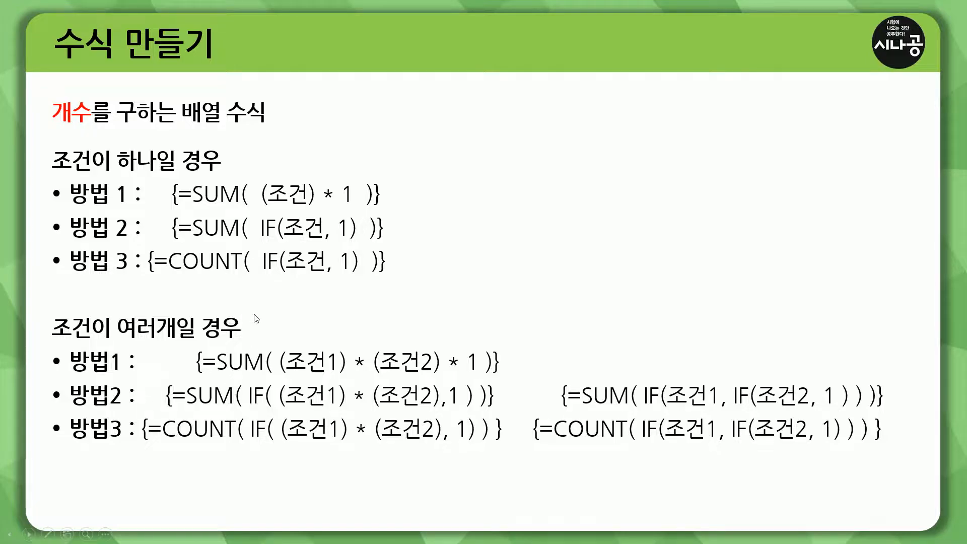
key("ctrl+p")
mouse_move(40, 137)
left_mouse_down()
mouse_move(39, 234)
mouse_move(308, 302)
mouse_move(421, 297)
left_mouse_up()
mouse_move(32, 309)
left_mouse_down()
mouse_move(878, 471)
mouse_move(914, 463)
left_mouse_up()
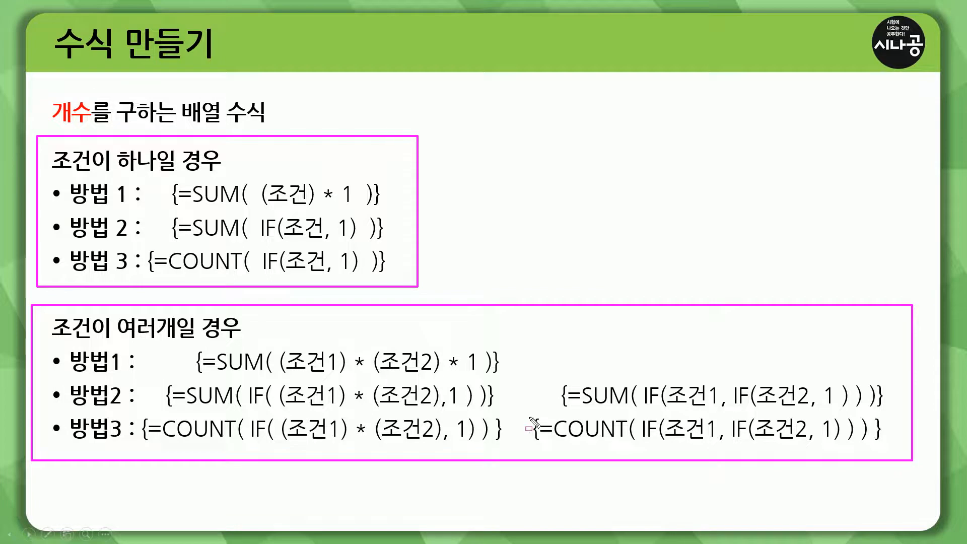
mouse_move(524, 378)
left_mouse_down()
mouse_move(536, 450)
mouse_move(526, 379)
left_mouse_up()
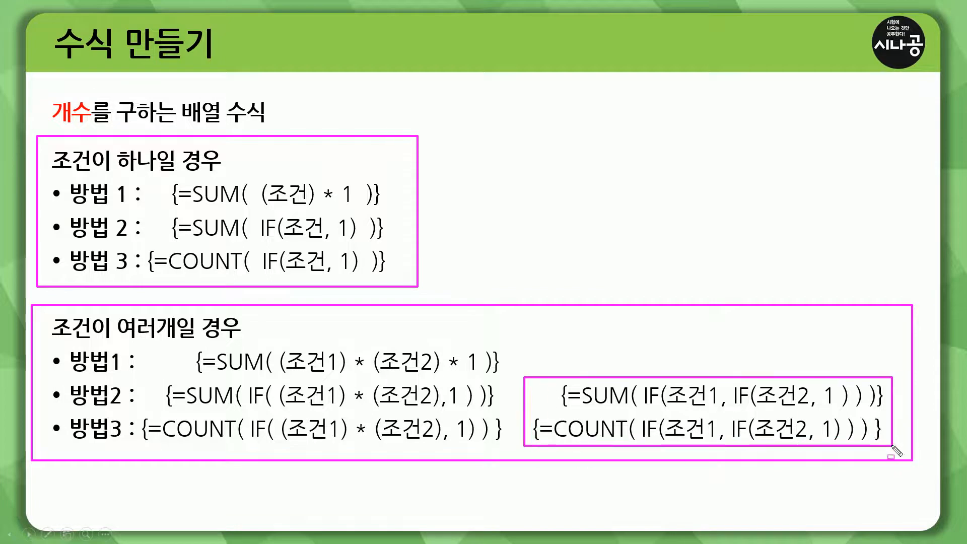